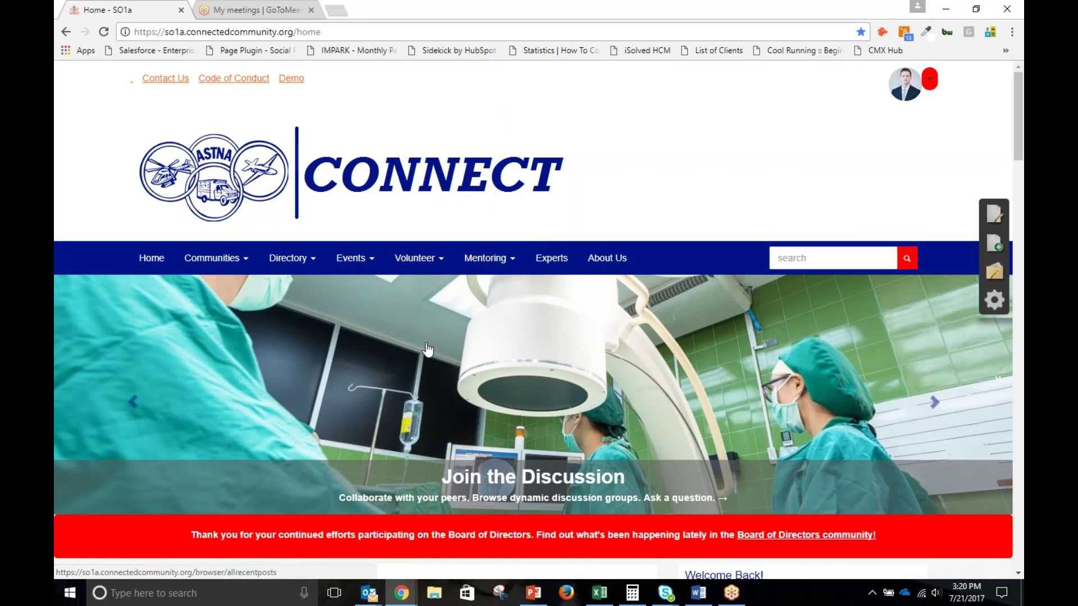
Step: Look over the home page's rotating banner, latest discussions, welcome message and Member of the Month section
scroll(500, 272, "down", 4)
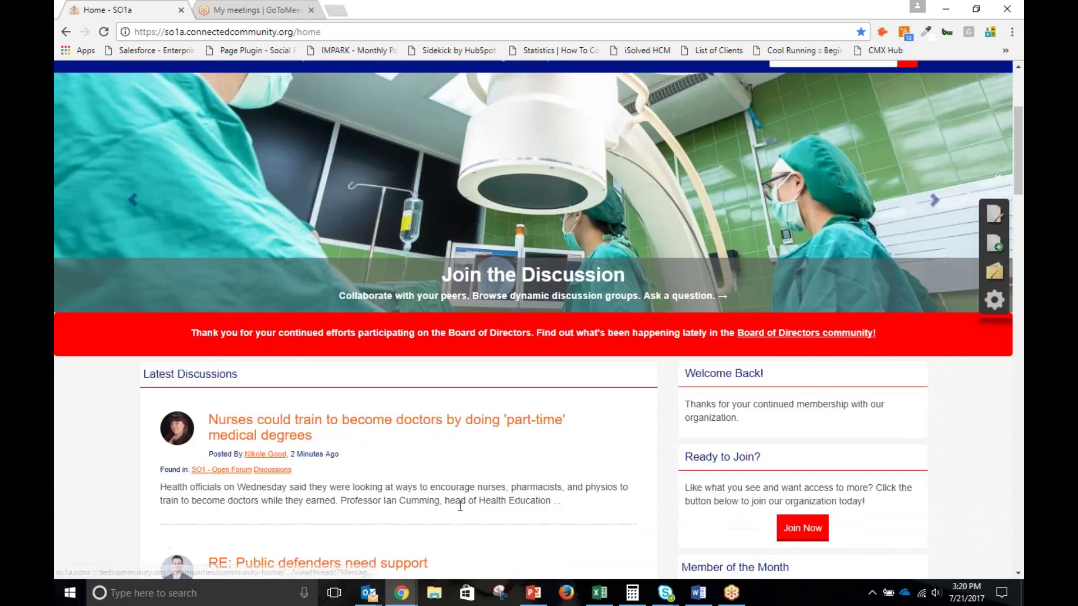
scroll(608, 405, "down", 4)
scroll(660, 341, "up", 2)
scroll(645, 355, "up", 5)
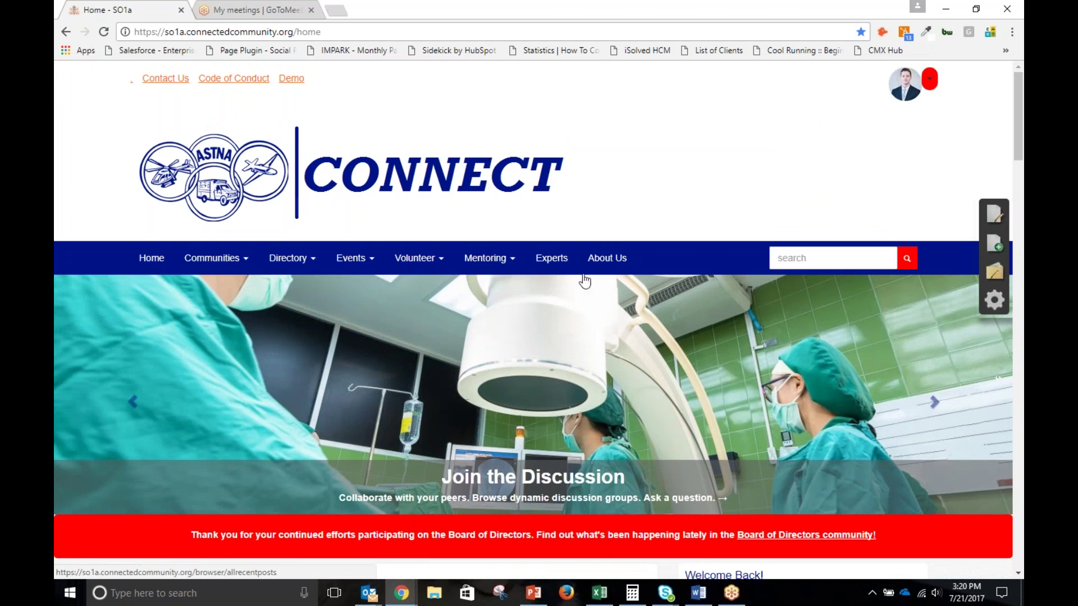
left_click(929, 87)
left_click(649, 156)
scroll(646, 150, "down", 2)
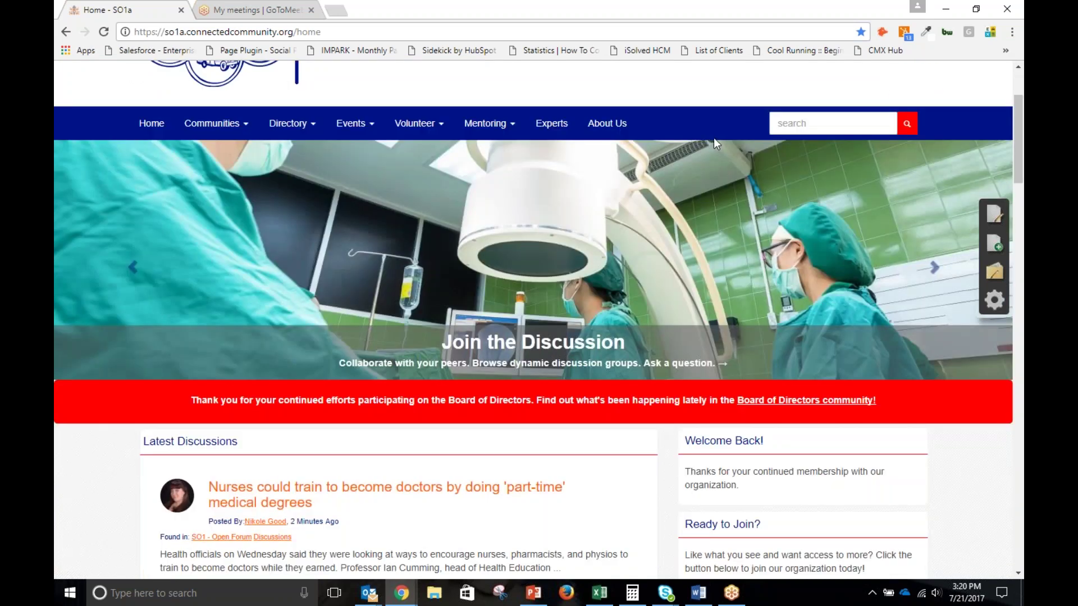
scroll(636, 285, "down", 3)
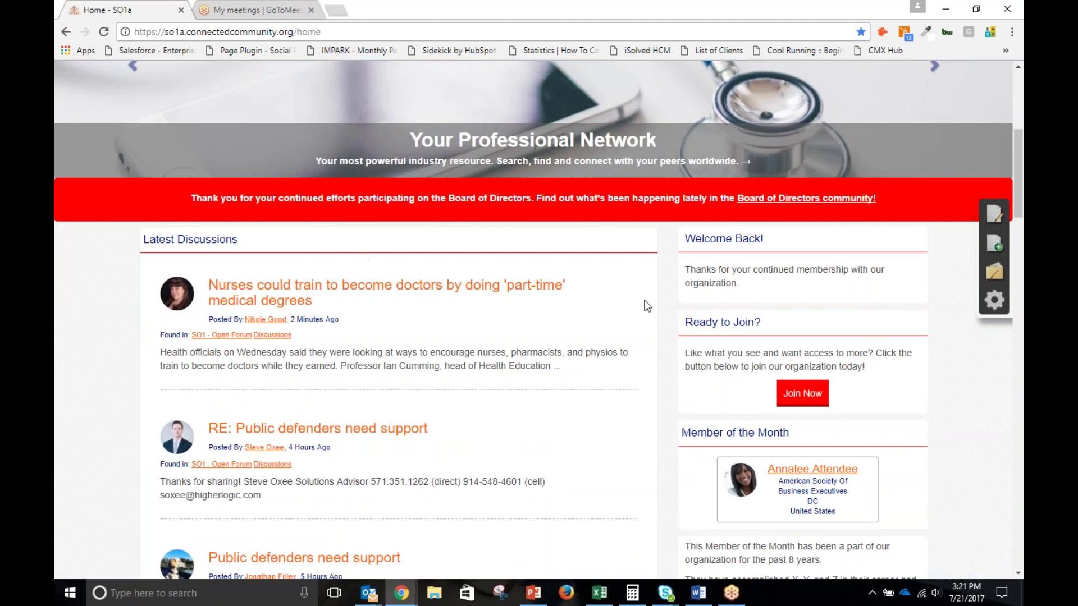
scroll(646, 306, "down", 1)
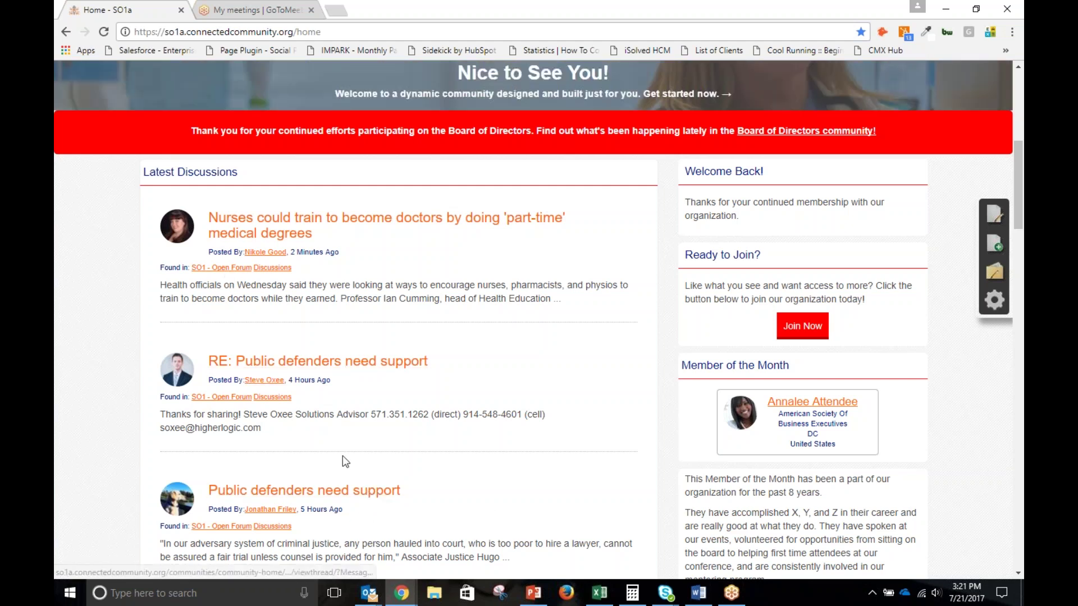
scroll(348, 465, "down", 1)
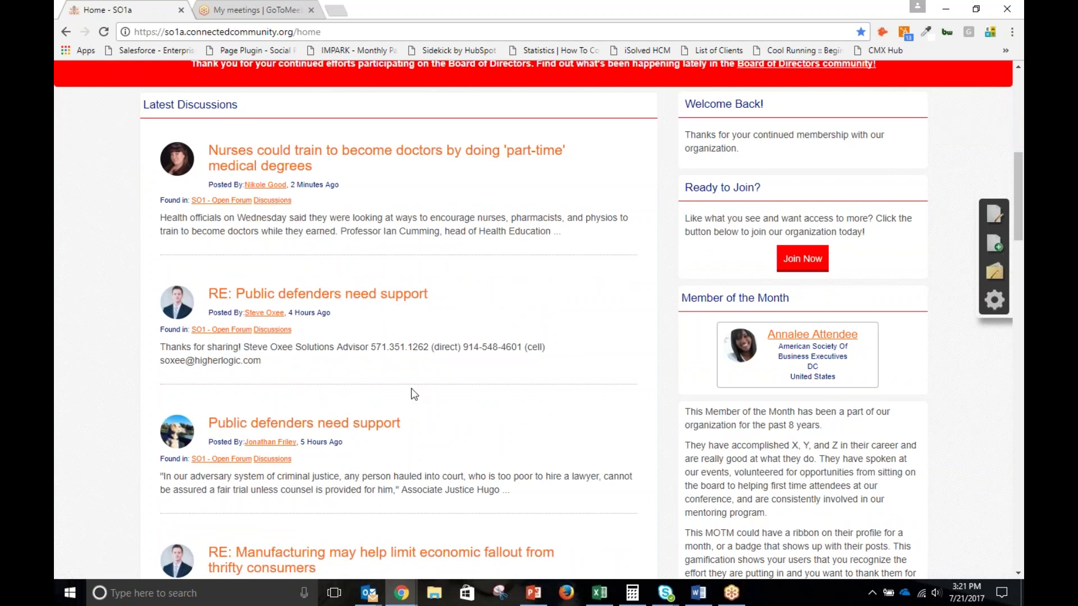
scroll(409, 396, "down", 2)
scroll(461, 396, "up", 3)
scroll(460, 396, "down", 8)
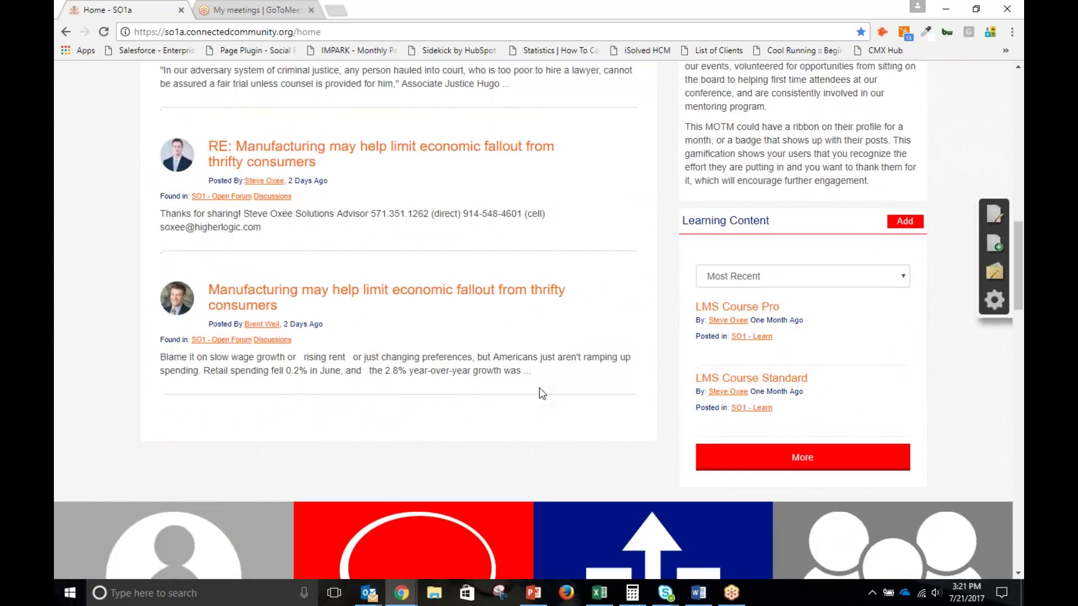
Step: Examine the home page's profile, discussion, resource and peer tiles, along with the social feeds and San Diego Annual Conference 2017 promotion
scroll(540, 390, "down", 3)
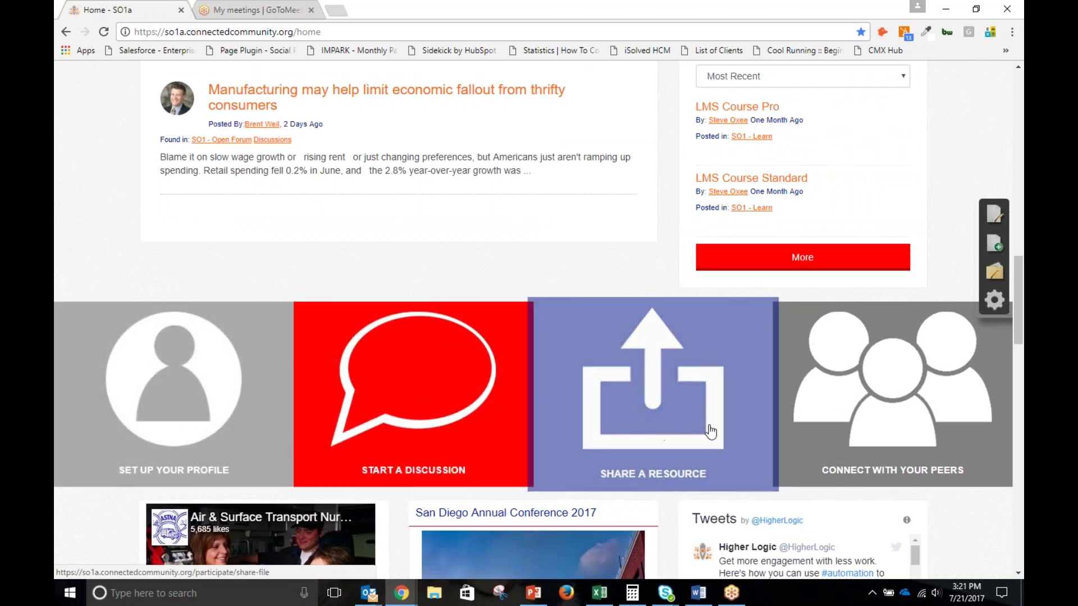
scroll(872, 433, "down", 1)
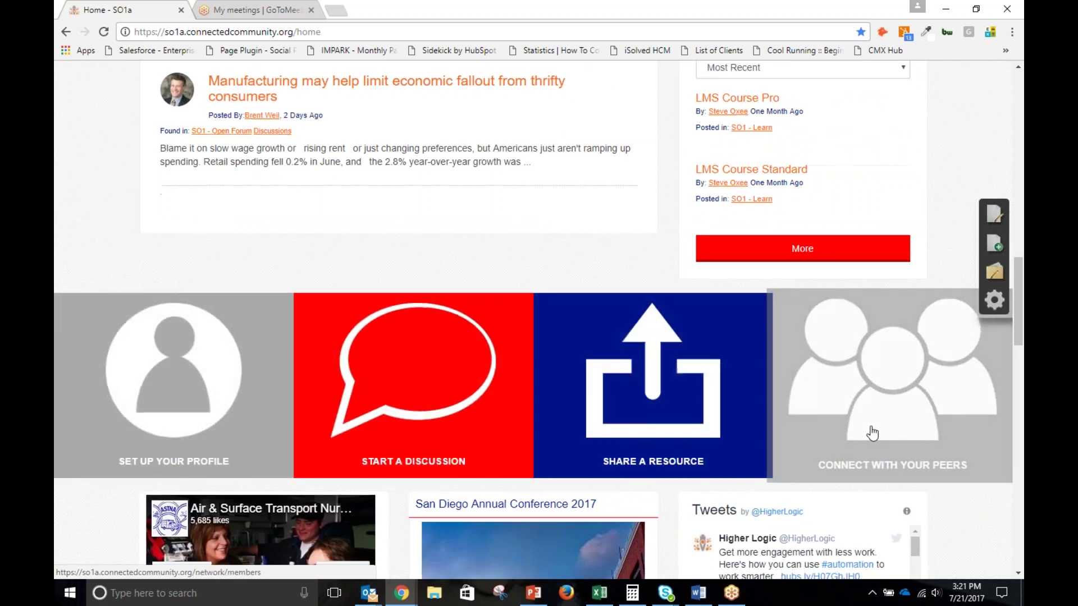
scroll(873, 433, "down", 3)
scroll(873, 438, "down", 3)
scroll(256, 477, "down", 2)
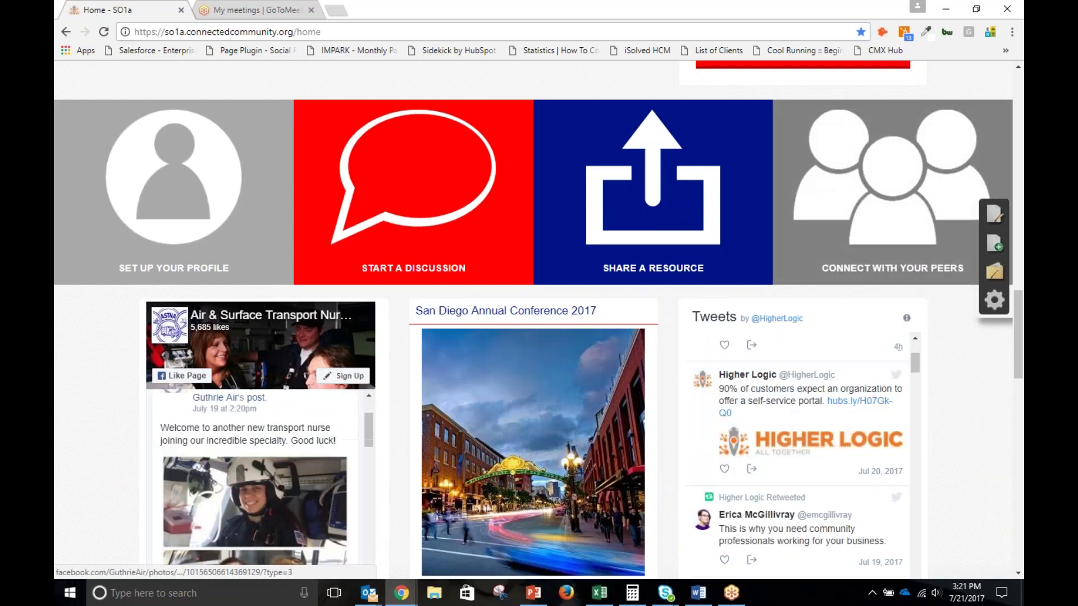
scroll(82, 474, "down", 2)
scroll(188, 423, "up", 2)
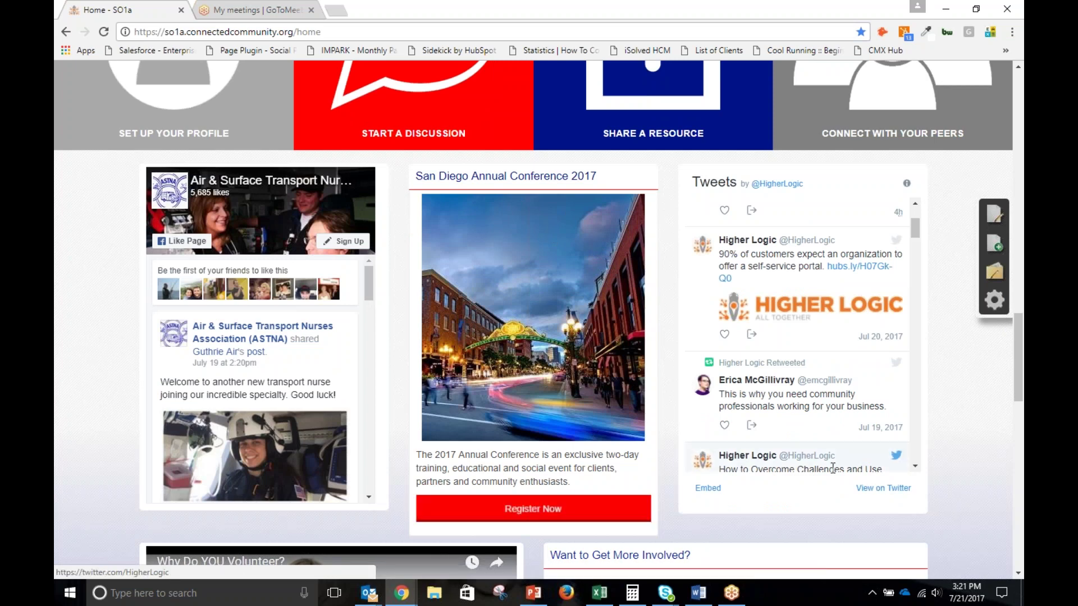
Step: Review the home page's volunteering, mentoring, member benefits, upcoming events and most active members sections
scroll(814, 421, "down", 3)
scroll(977, 457, "down", 1)
scroll(982, 458, "down", 3)
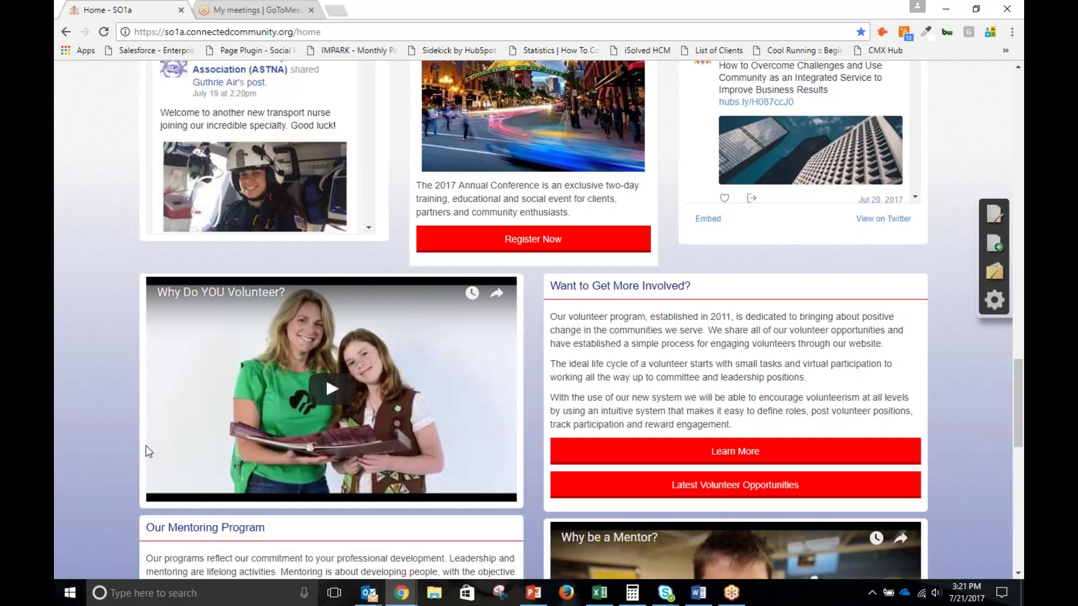
scroll(147, 448, "down", 2)
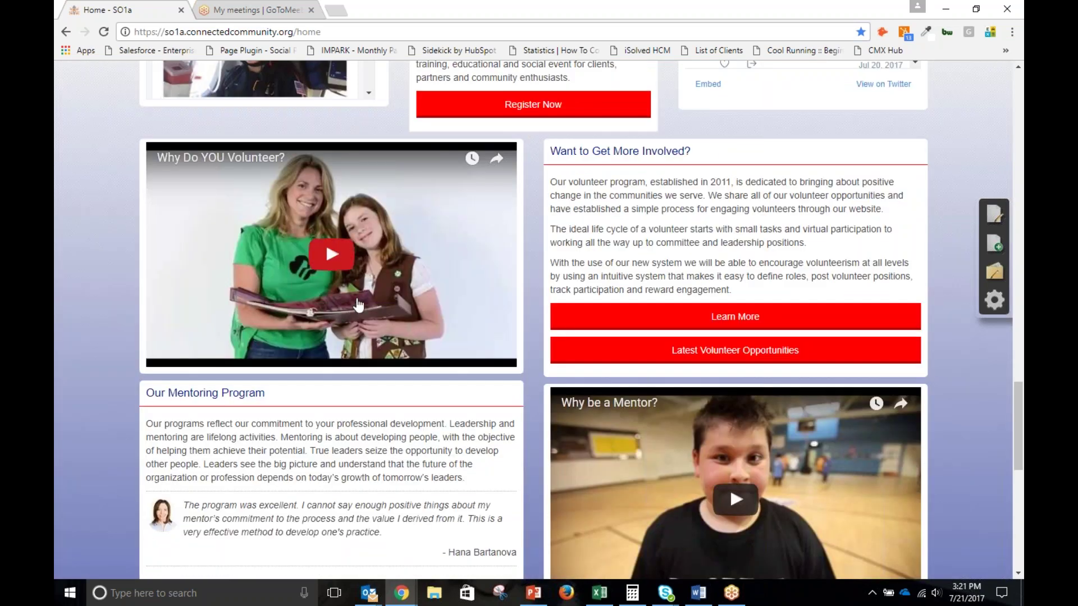
scroll(357, 310, "down", 1)
scroll(346, 459, "down", 3)
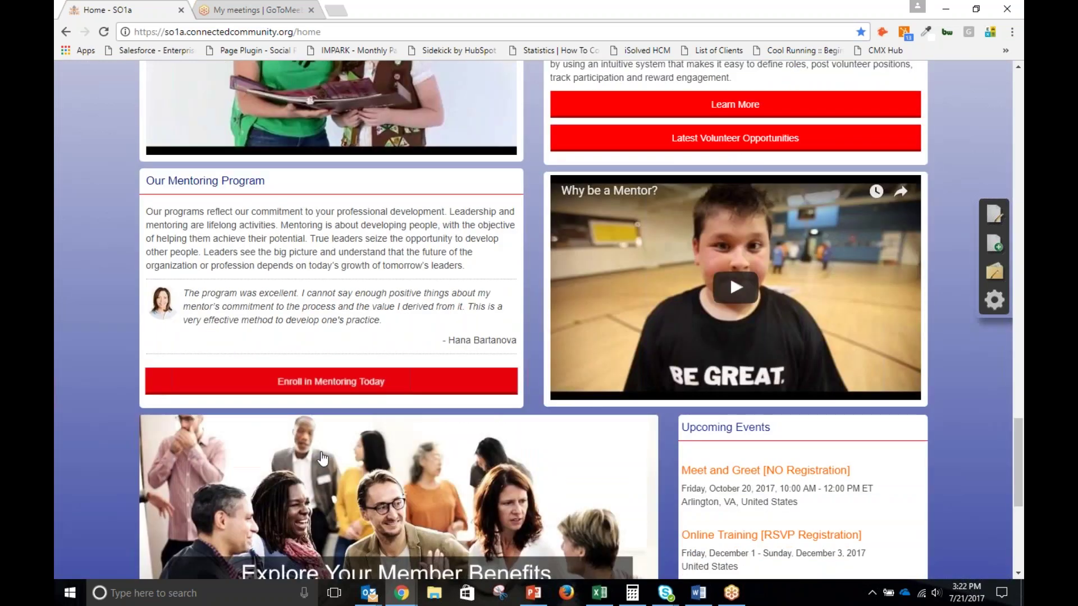
scroll(347, 459, "down", 4)
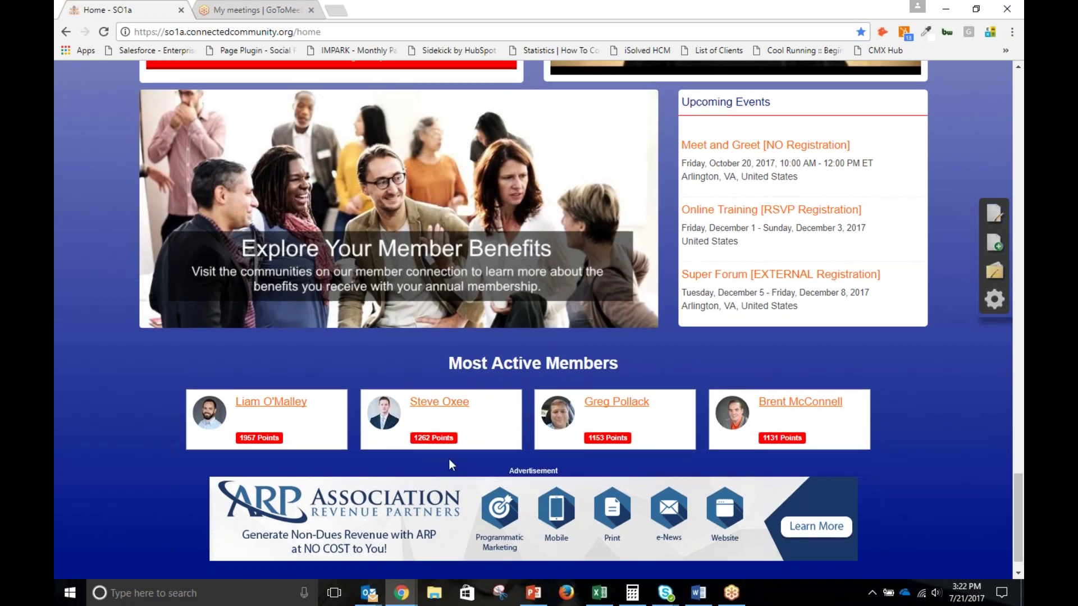
scroll(449, 459, "up", 15)
scroll(438, 471, "up", 20)
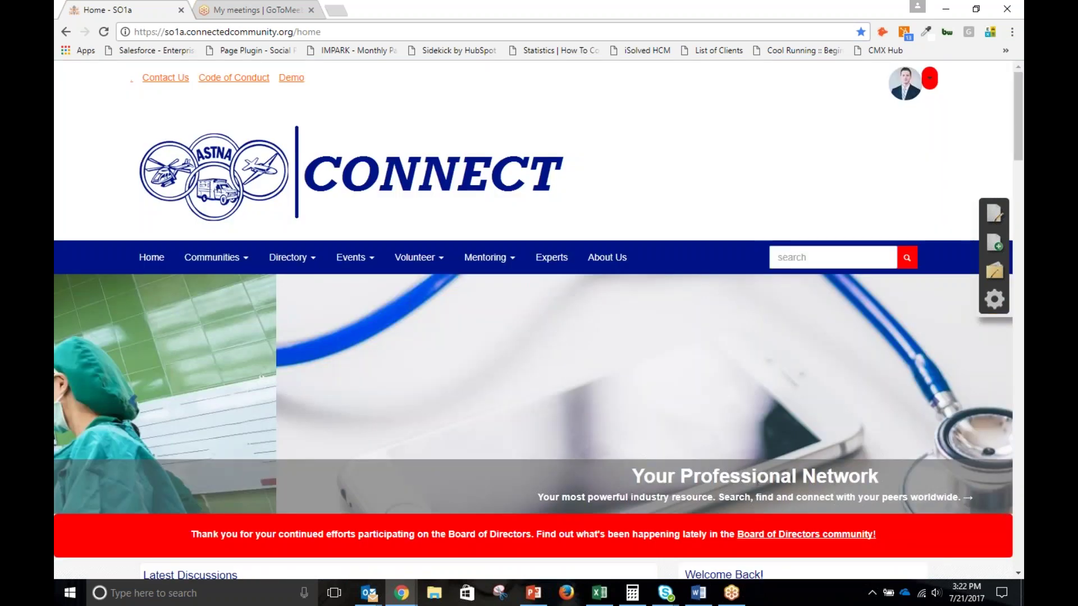
Step: Open the list of all communities and look through the entries
mouse_move(227, 264)
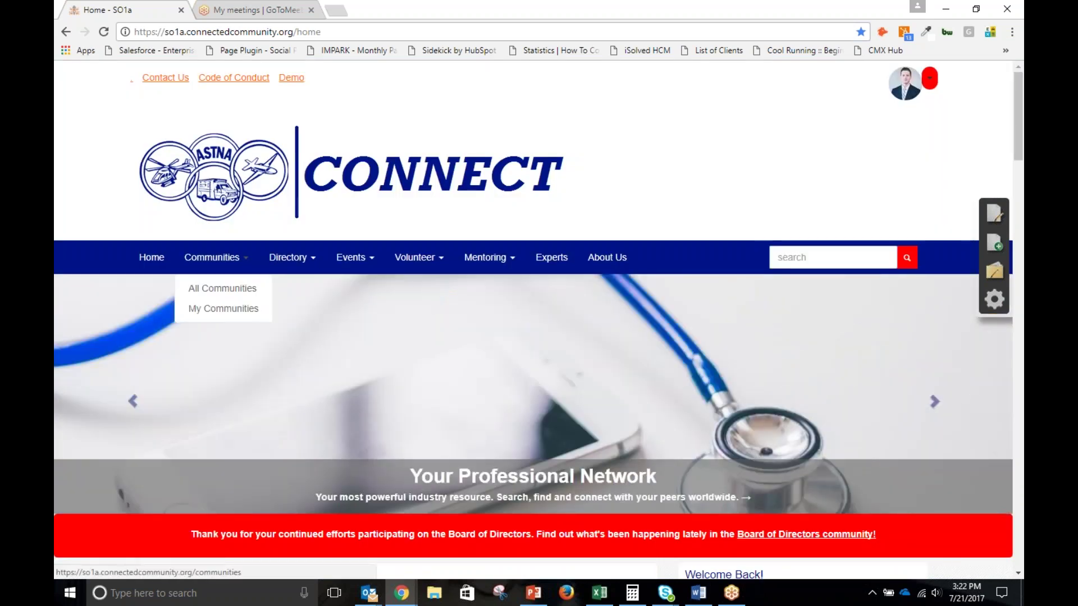
left_click(231, 291)
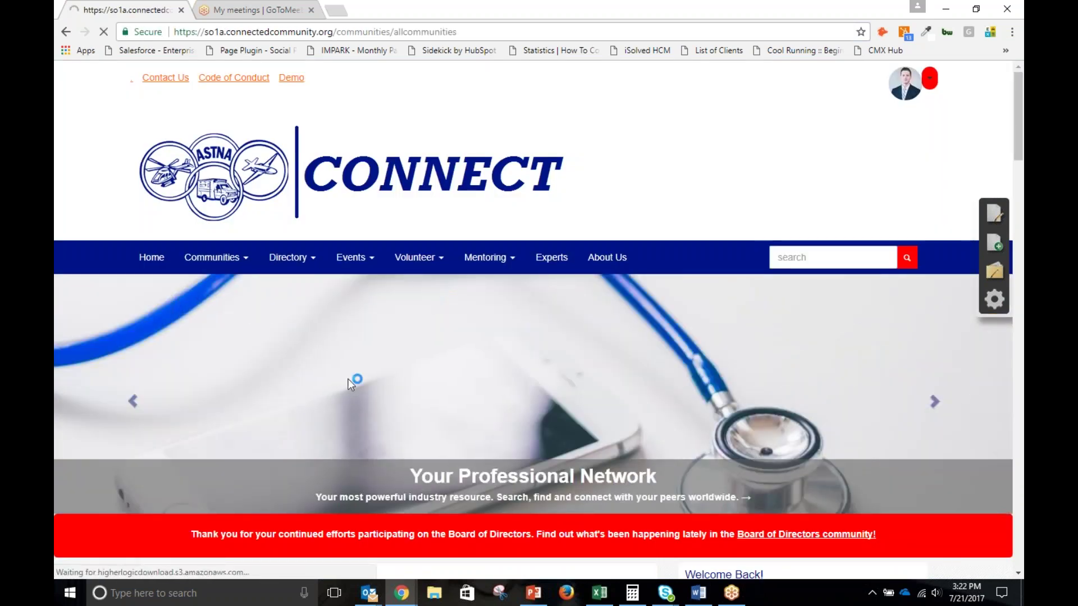
scroll(370, 402, "down", 3)
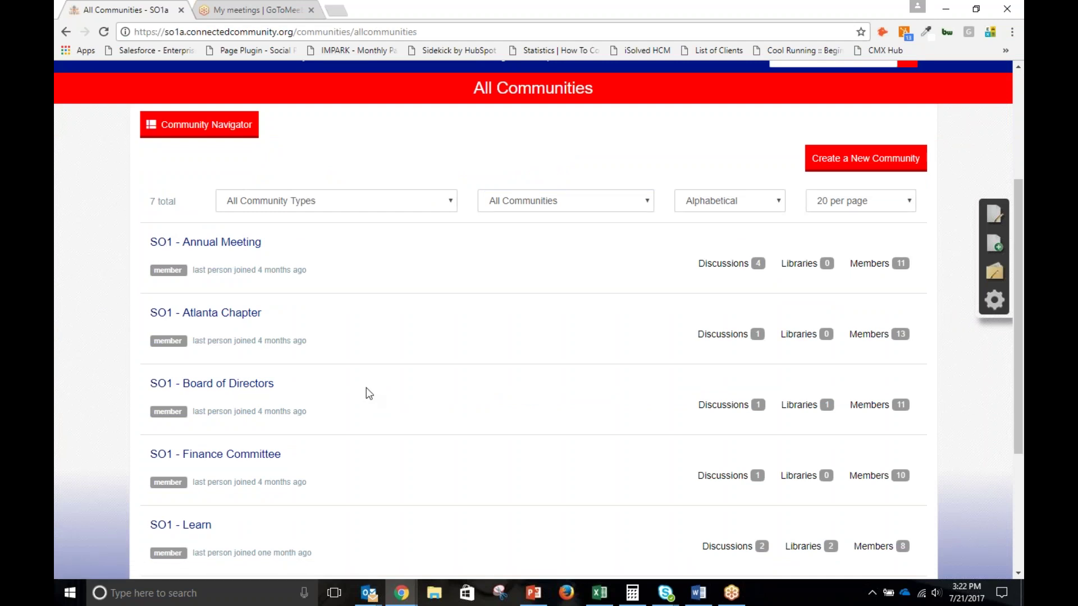
scroll(371, 387, "down", 1)
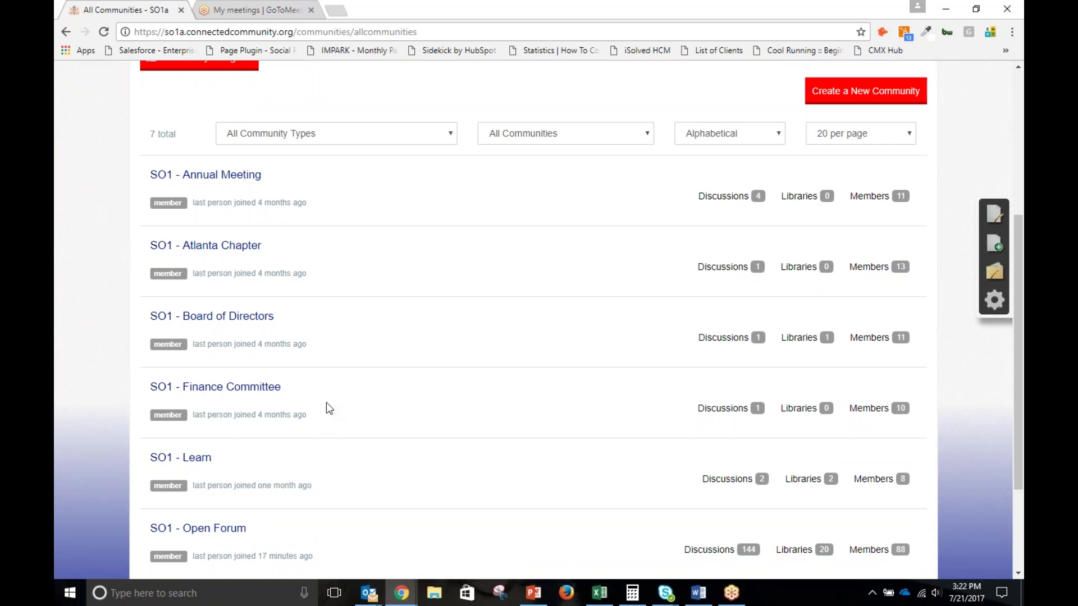
scroll(344, 381, "down", 2)
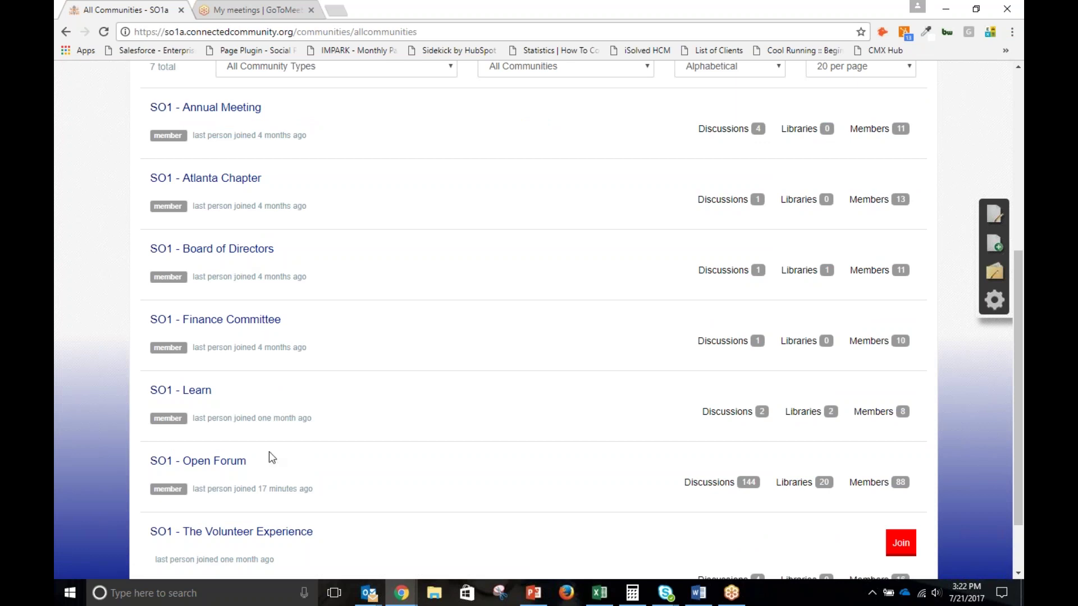
Step: Open the SO1 - Open Forum community and examine its discussion posts, shared files, announcements and current members
left_click(206, 466)
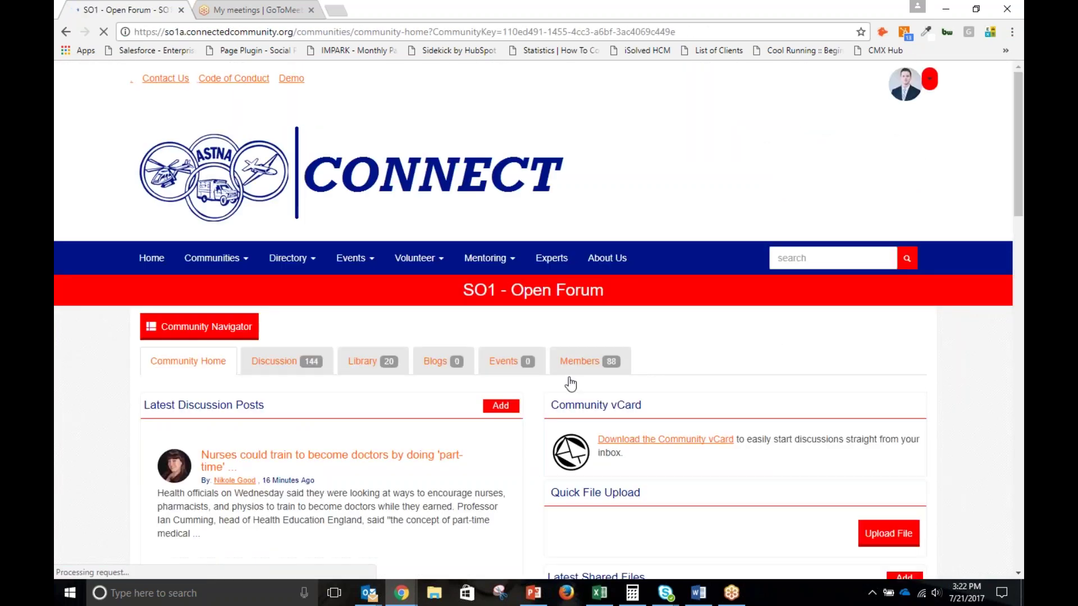
scroll(584, 377, "down", 3)
scroll(337, 328, "down", 3)
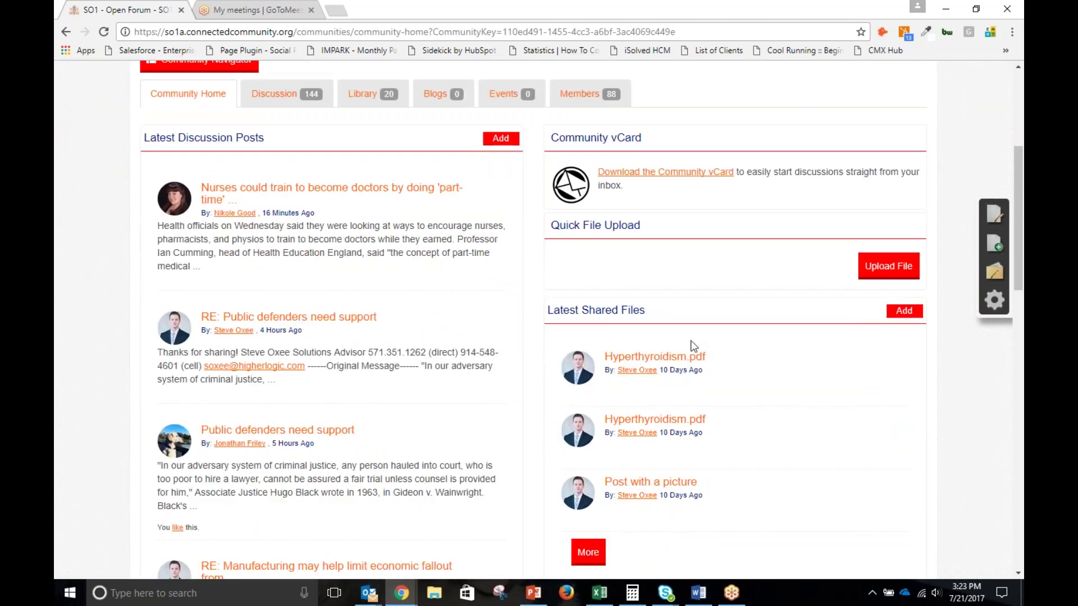
scroll(292, 453, "down", 10)
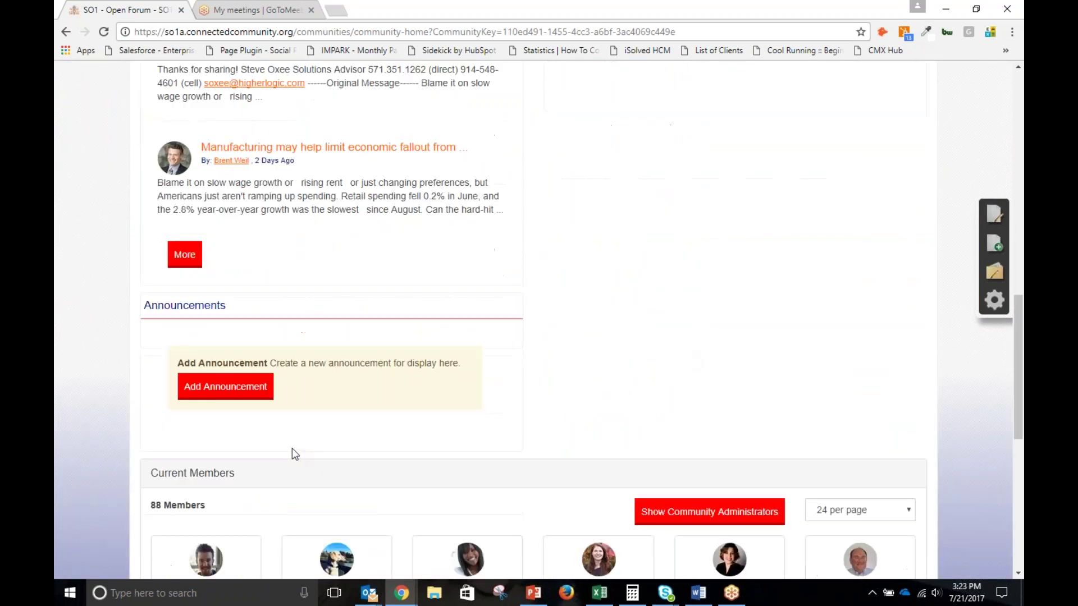
scroll(292, 454, "down", 9)
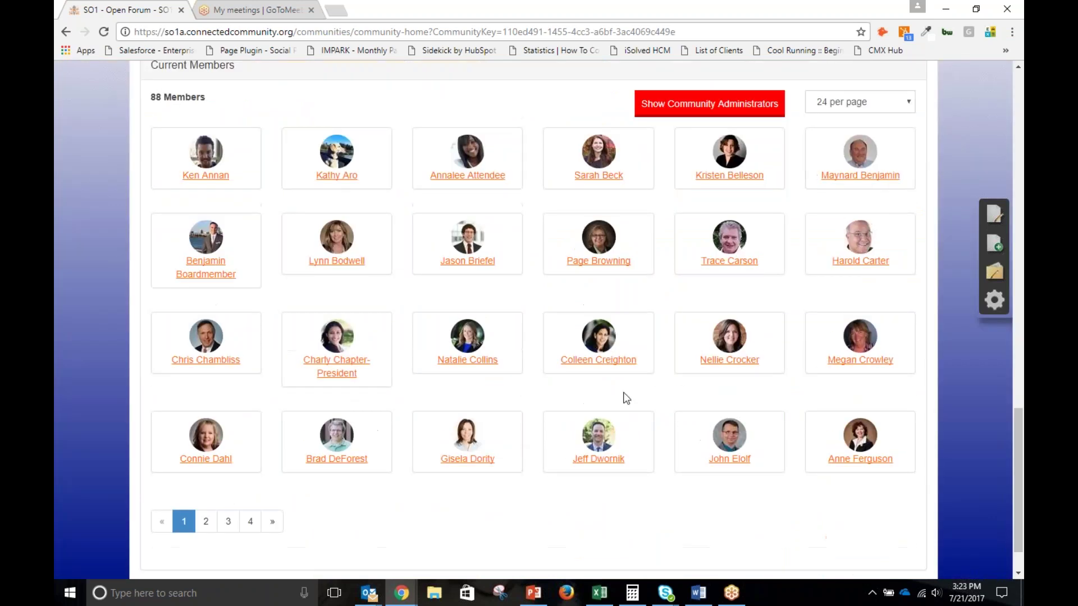
mouse_move(754, 365)
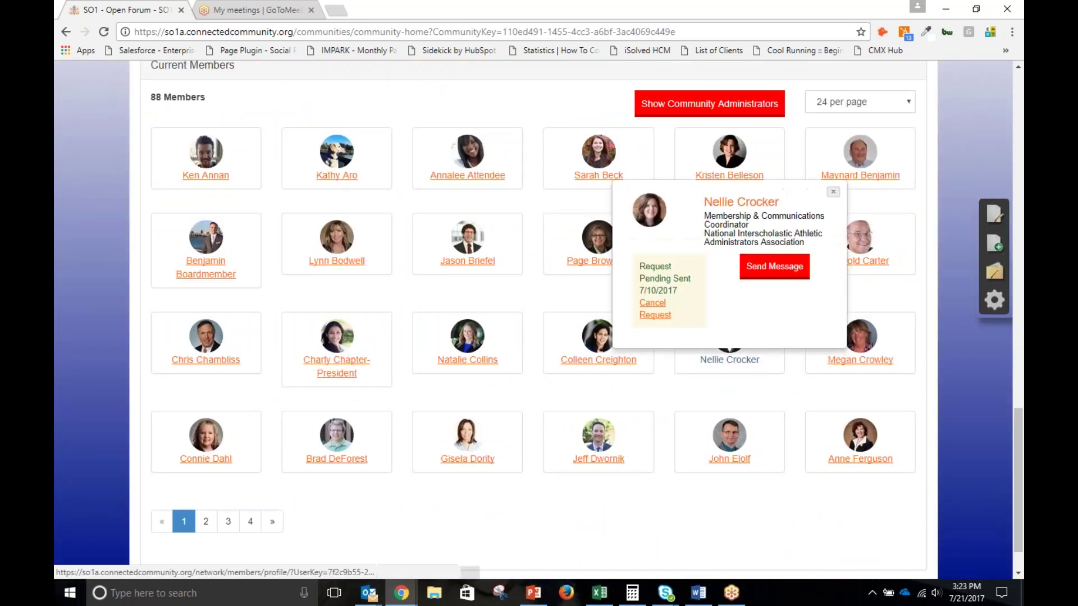
scroll(702, 359, "up", 2)
scroll(699, 365, "up", 12)
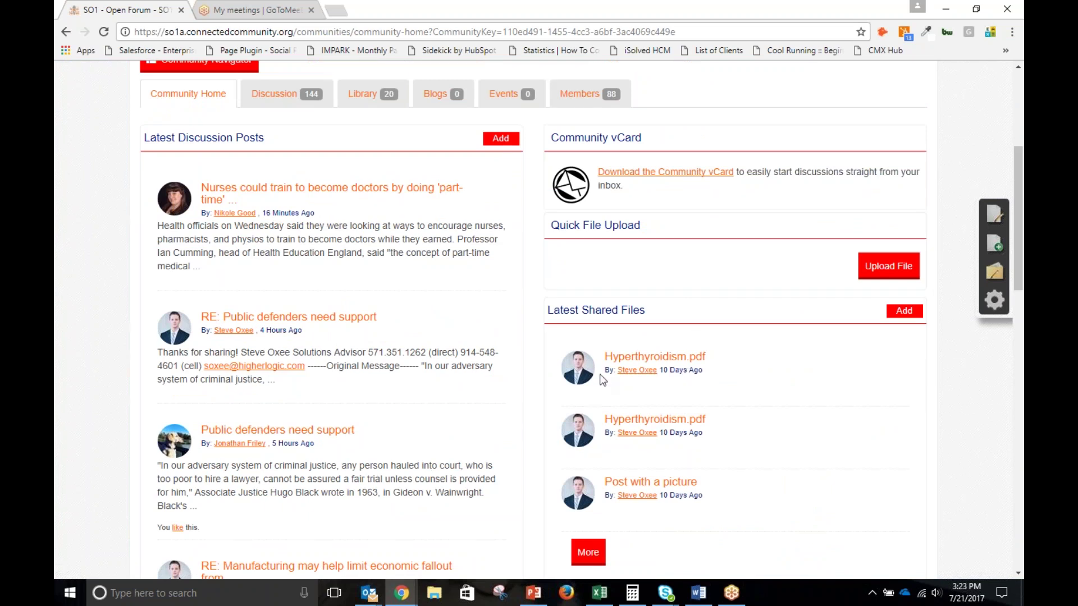
scroll(601, 381, "up", 2)
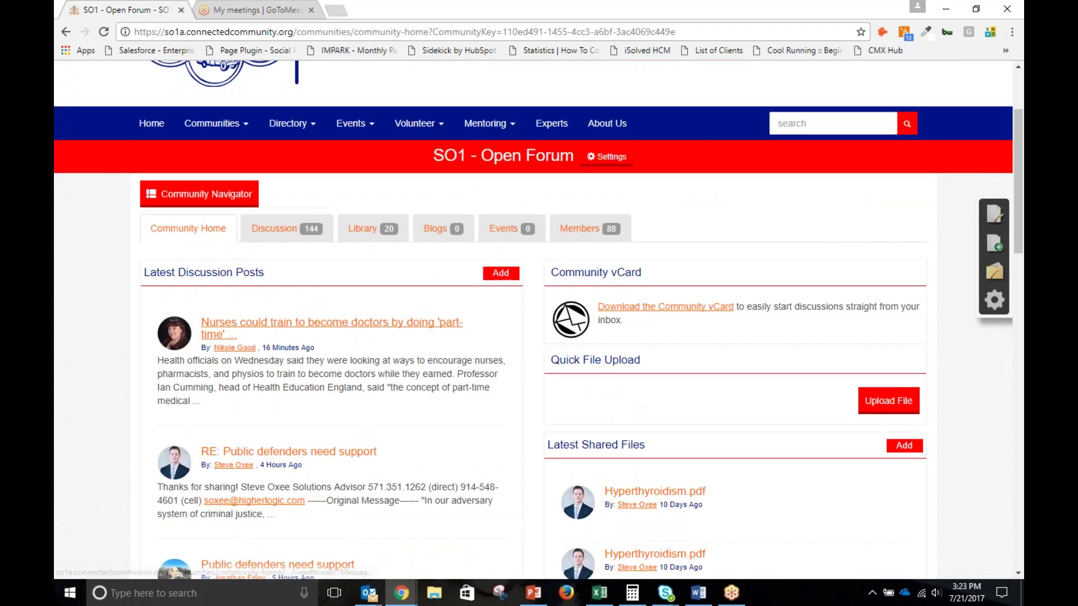
Step: Open the discussion "Nurses could train to become doctors by doing 'part-time' medical degrees" and read the post
left_click(331, 323)
scroll(487, 393, "down", 9)
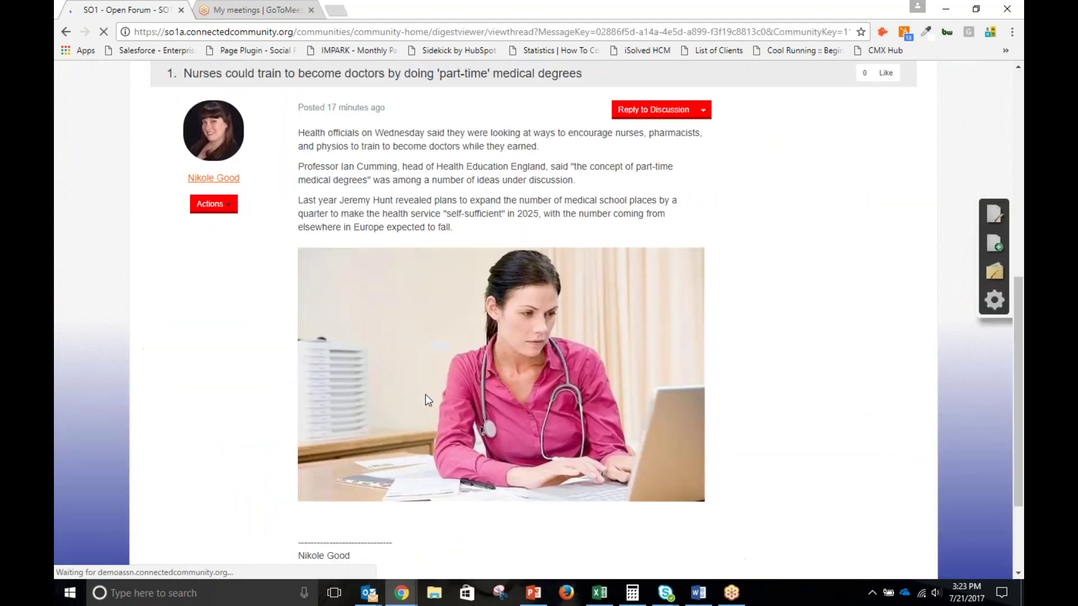
scroll(487, 393, "up", 4)
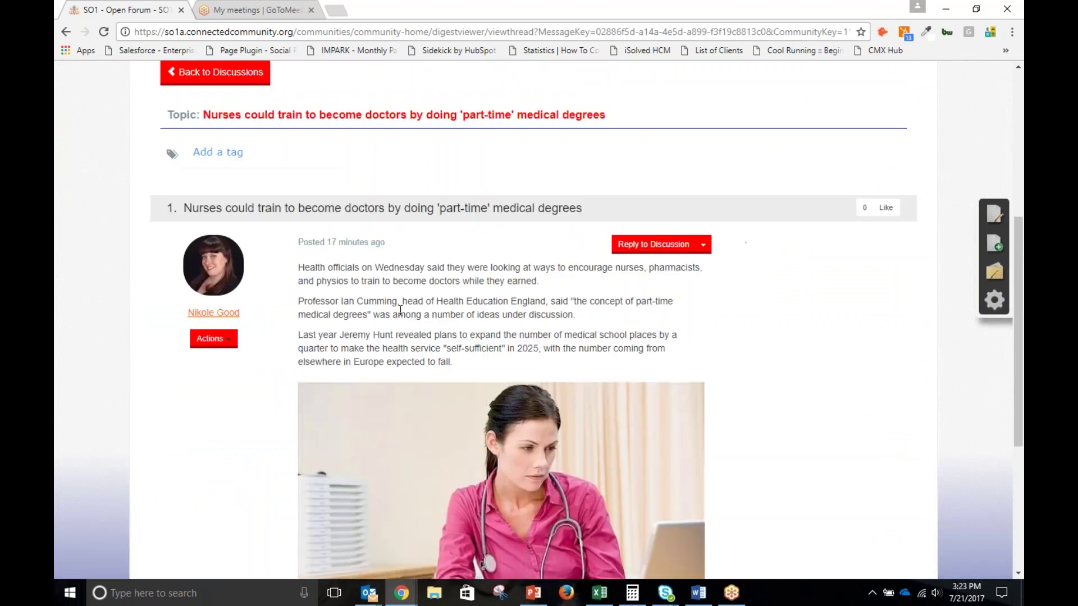
scroll(458, 331, "down", 1)
scroll(443, 348, "down", 1)
scroll(418, 362, "down", 2)
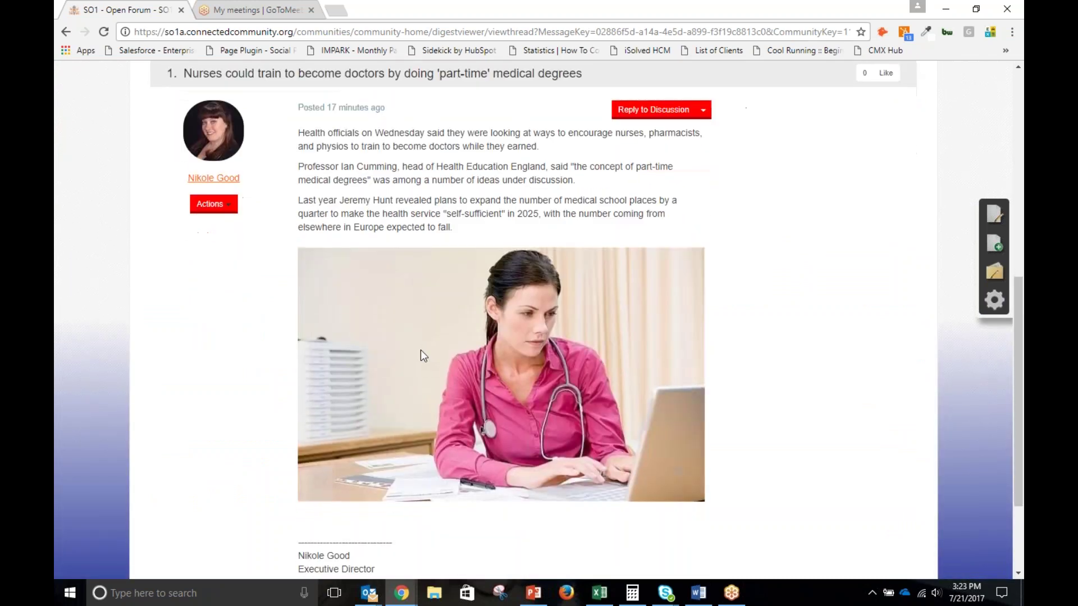
scroll(393, 410, "down", 3)
scroll(410, 415, "up", 5)
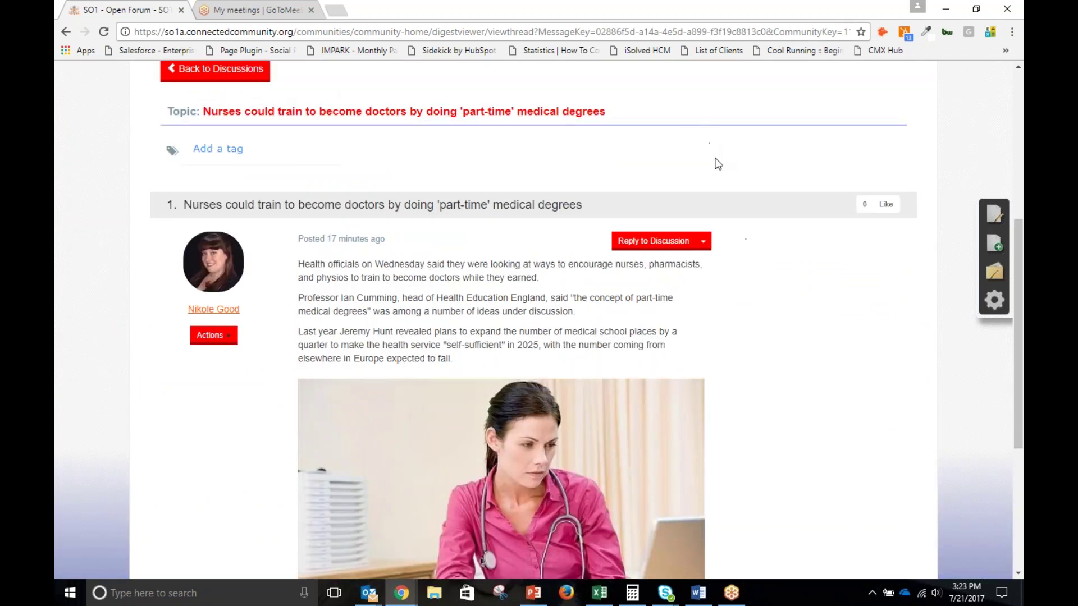
Step: Like the post about part-time medical degrees and view its additional reply and moderation options
left_click(883, 206)
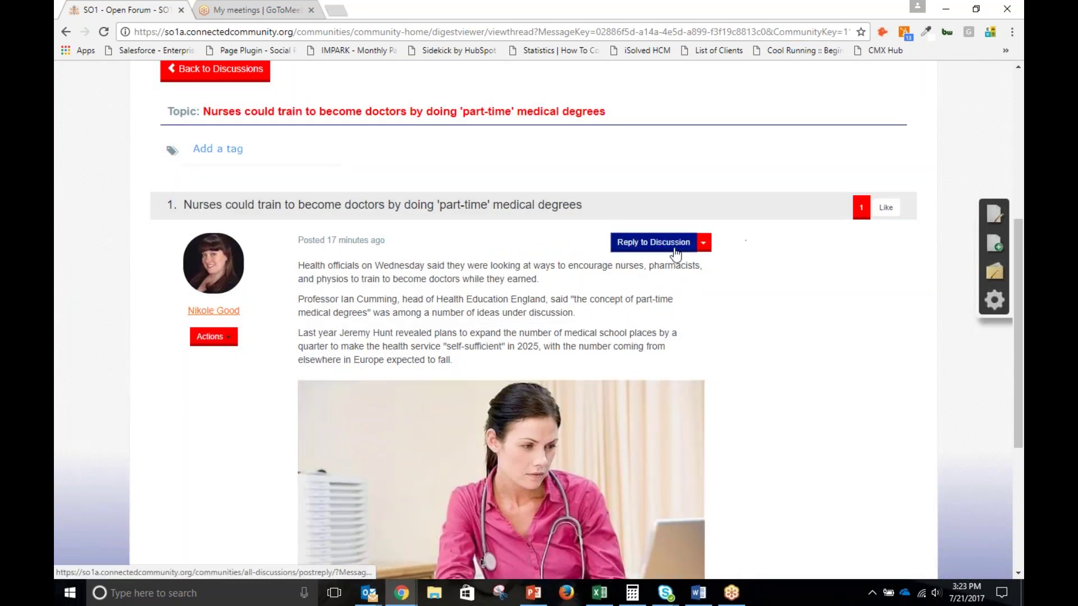
left_click(702, 243)
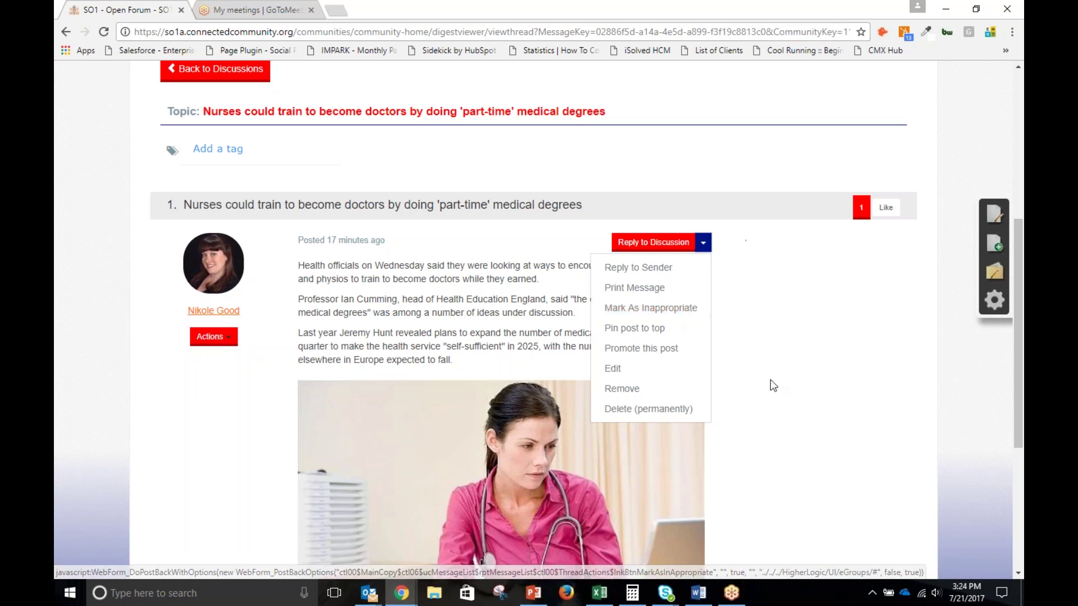
scroll(791, 390, "up", 1)
left_click(791, 388)
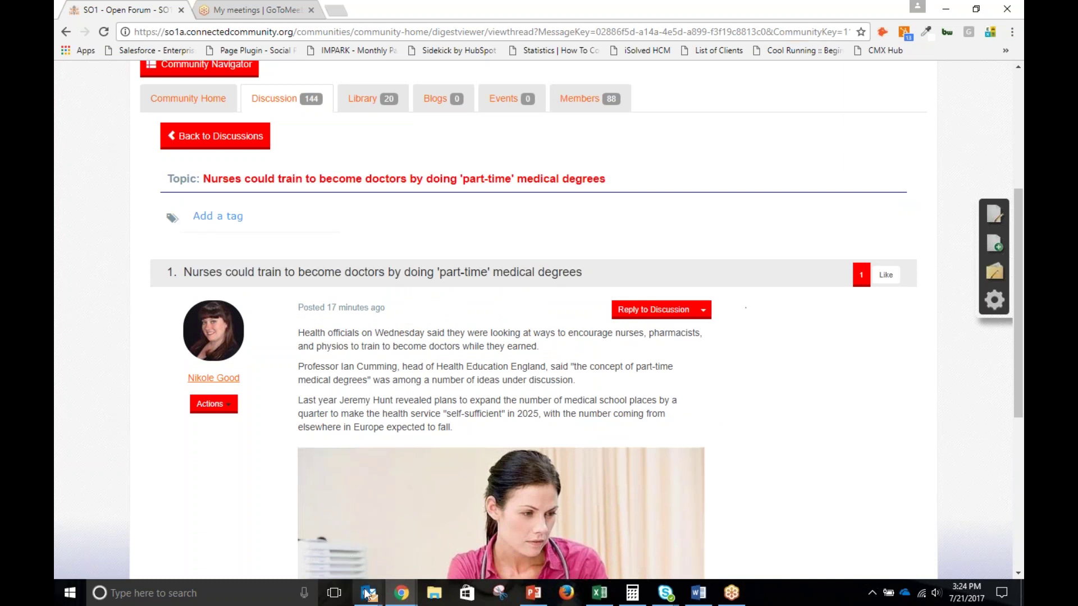
Step: Switch to Outlook and read the SO1 - Open Forum notification email about part-time medical degrees, including its reply options
mouse_move(366, 593)
left_click(339, 562)
left_click(312, 279)
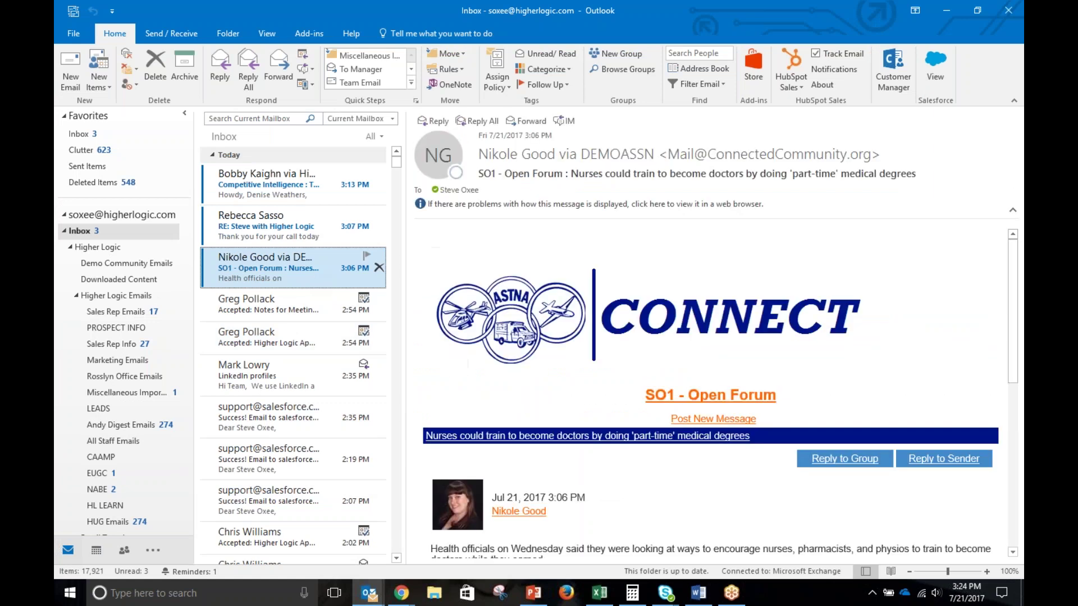
scroll(720, 406, "down", 4)
scroll(720, 406, "down", 2)
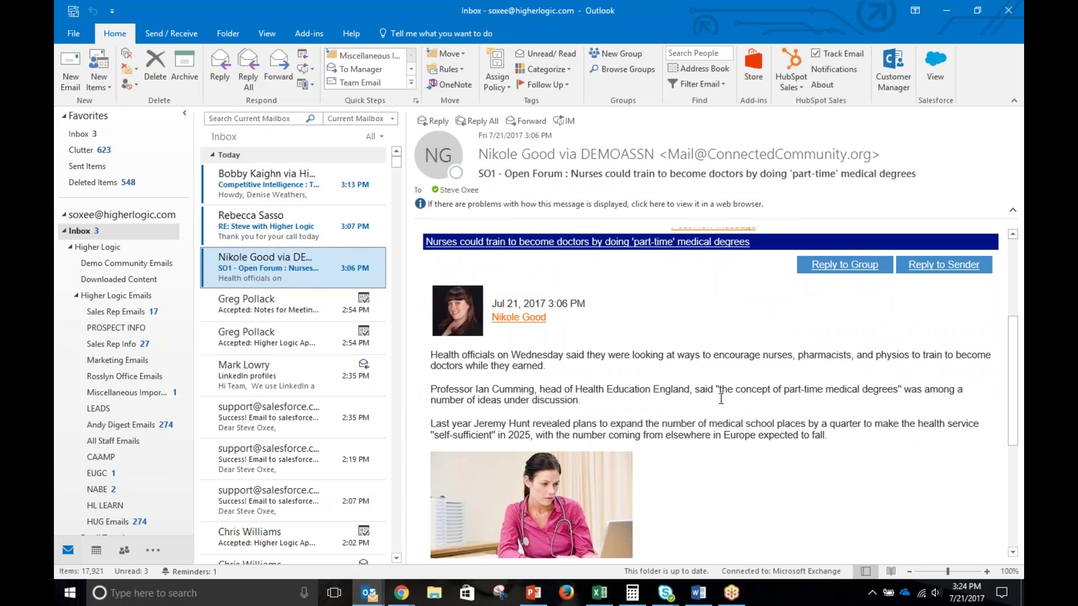
scroll(721, 399, "down", 1)
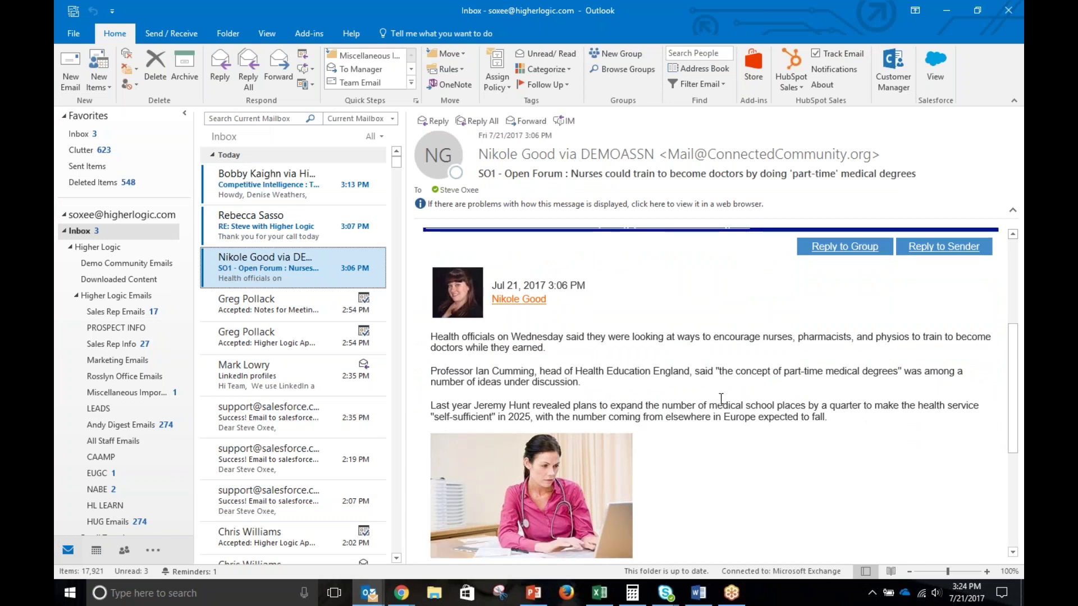
scroll(721, 399, "down", 1)
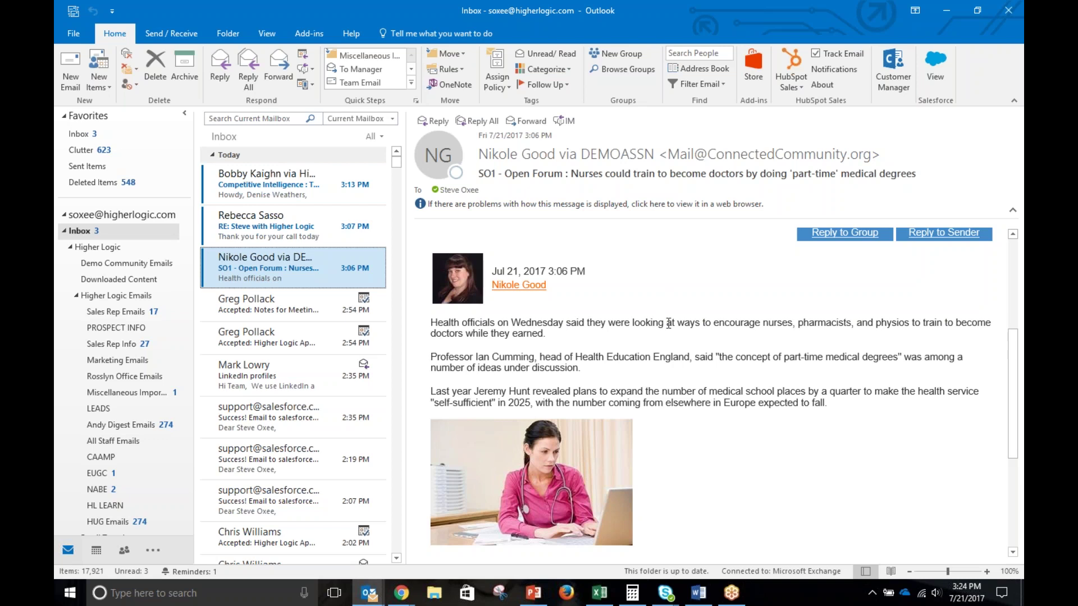
scroll(724, 398, "up", 1)
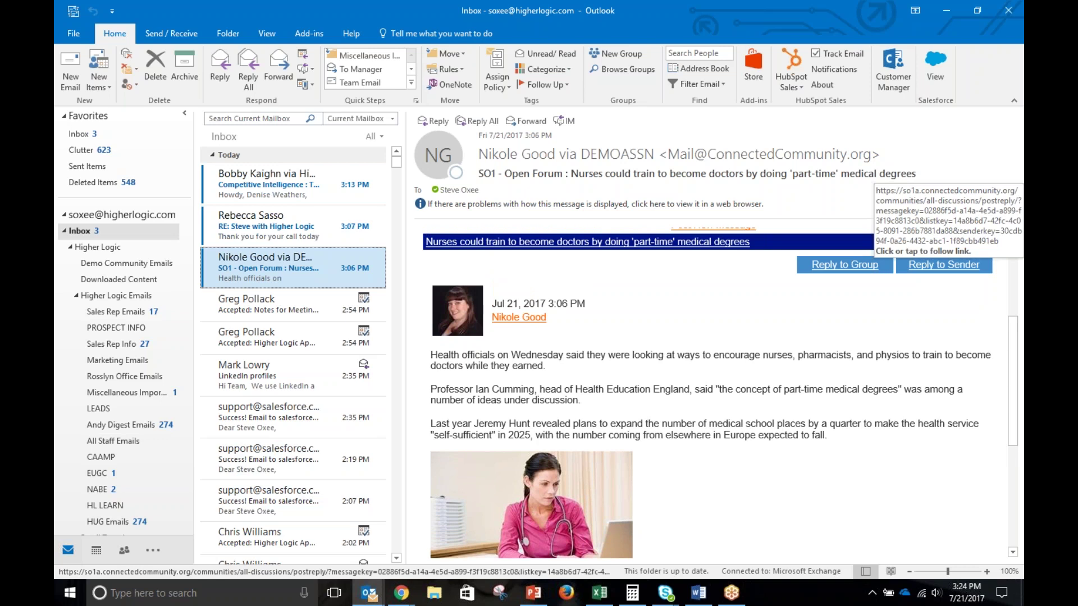
Step: Reply to the Open Forum notification email with "Thank you for sharing!" and send it
left_click(217, 79)
type("Tha")
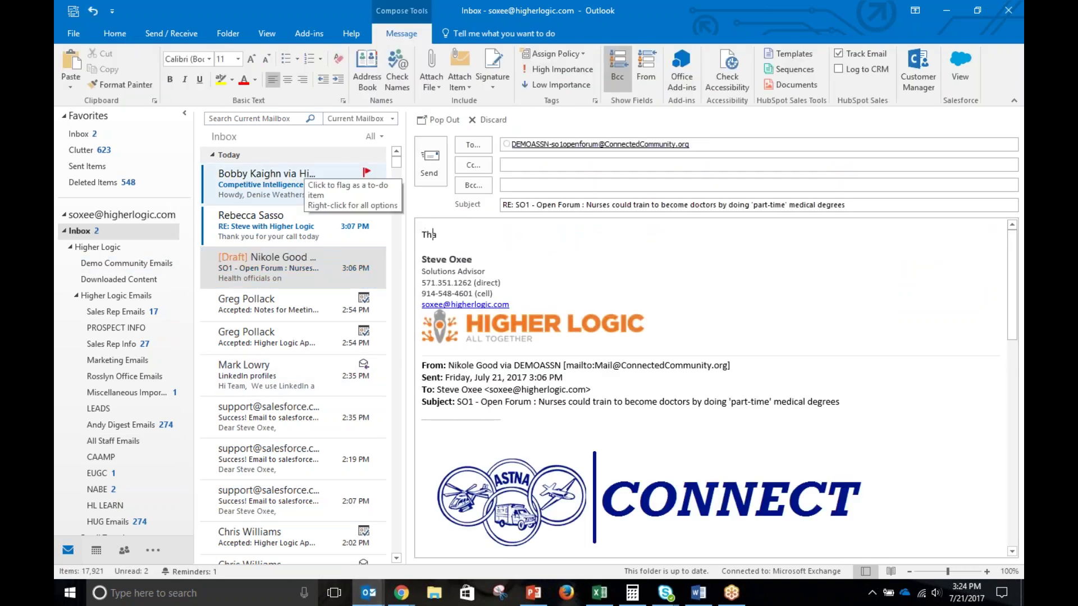
type("nk you for sharing")
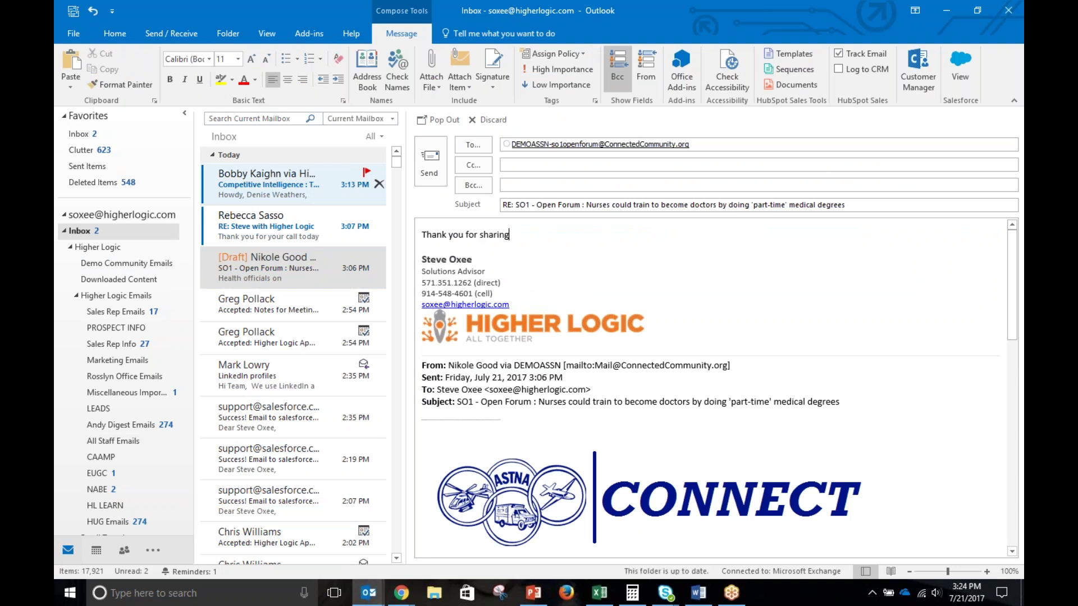
left_click(426, 160)
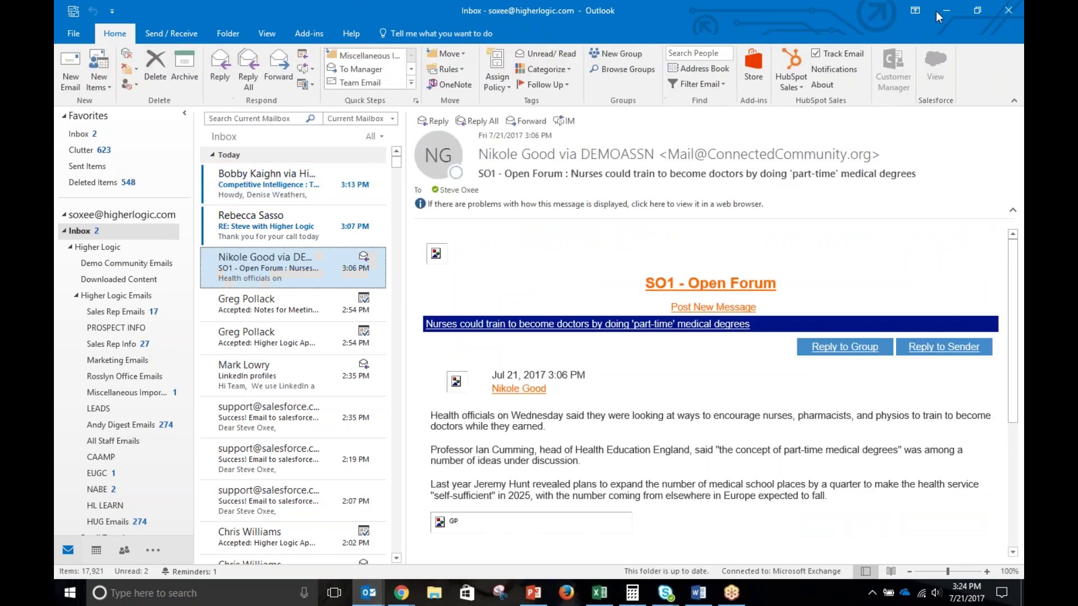
Step: Return to the community site in Chrome and look through the Open Forum's full list of discussion threads
left_click(937, 11)
scroll(213, 405, "down", 5)
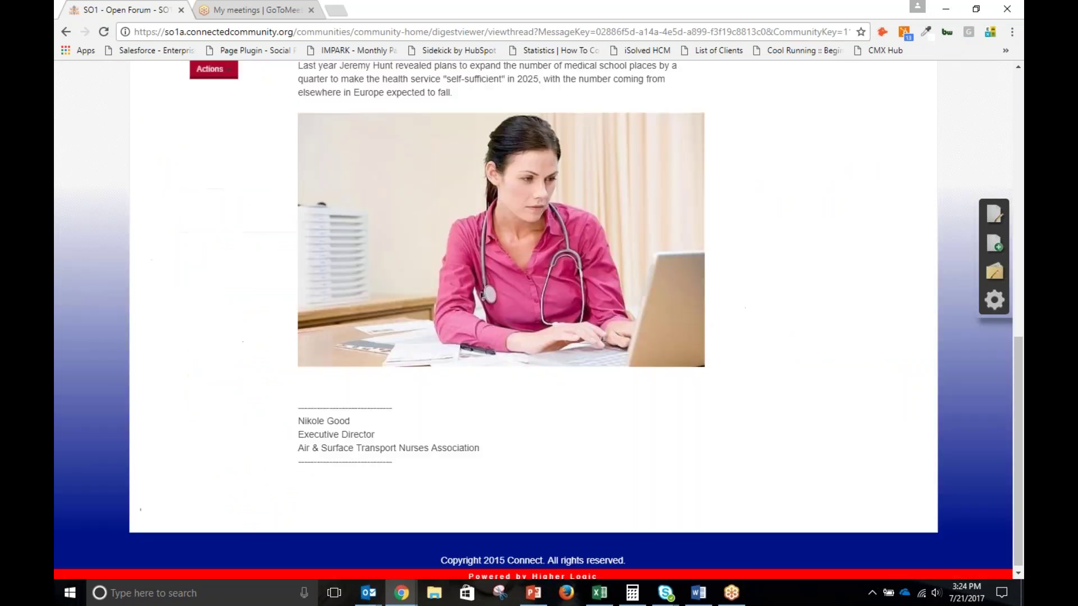
scroll(213, 409, "up", 6)
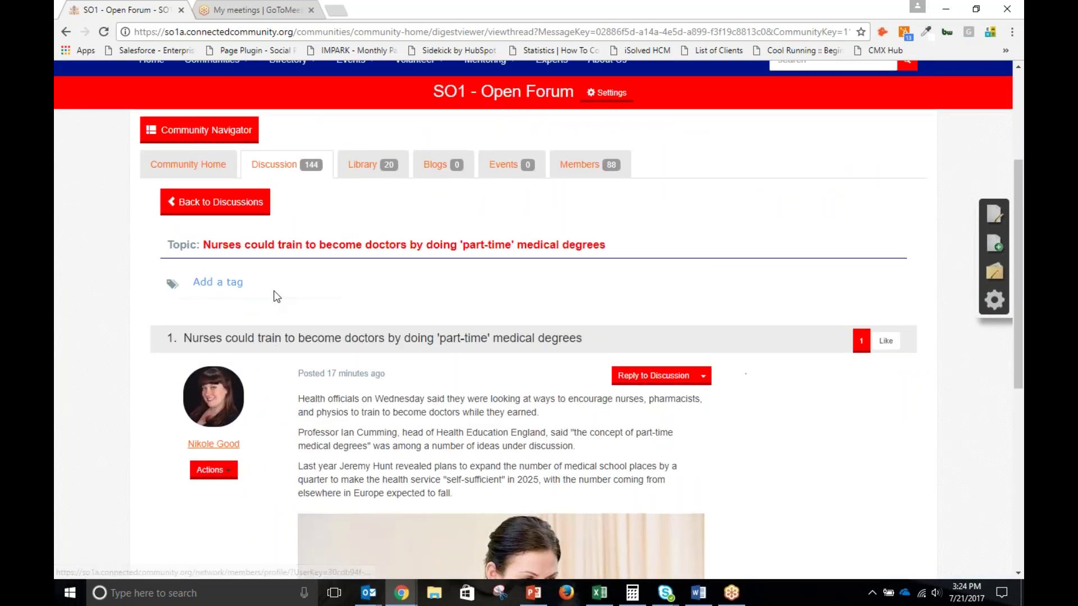
left_click(229, 210)
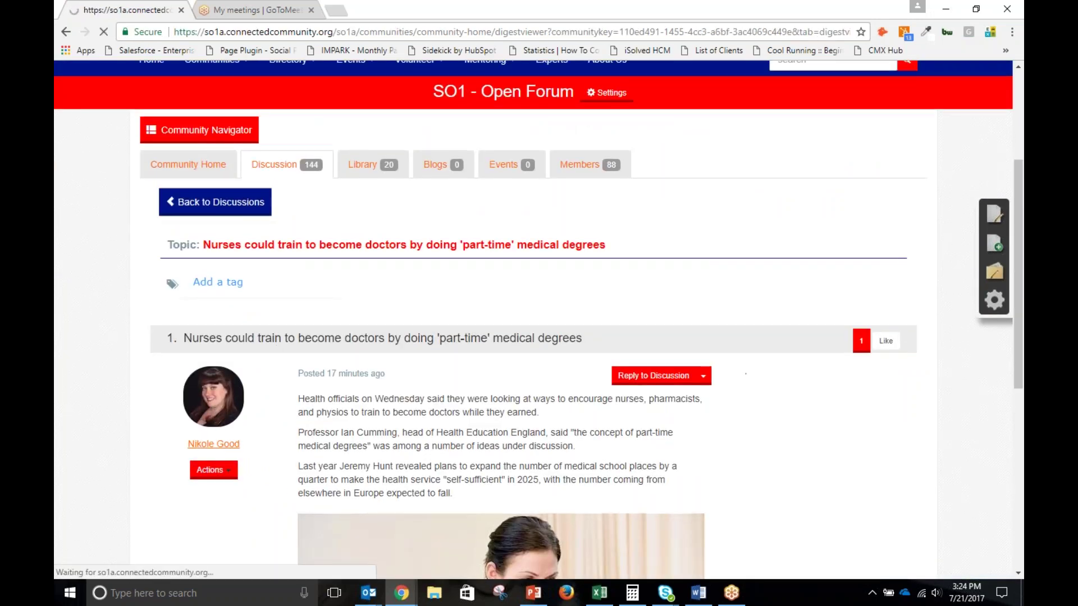
scroll(440, 366, "down", 5)
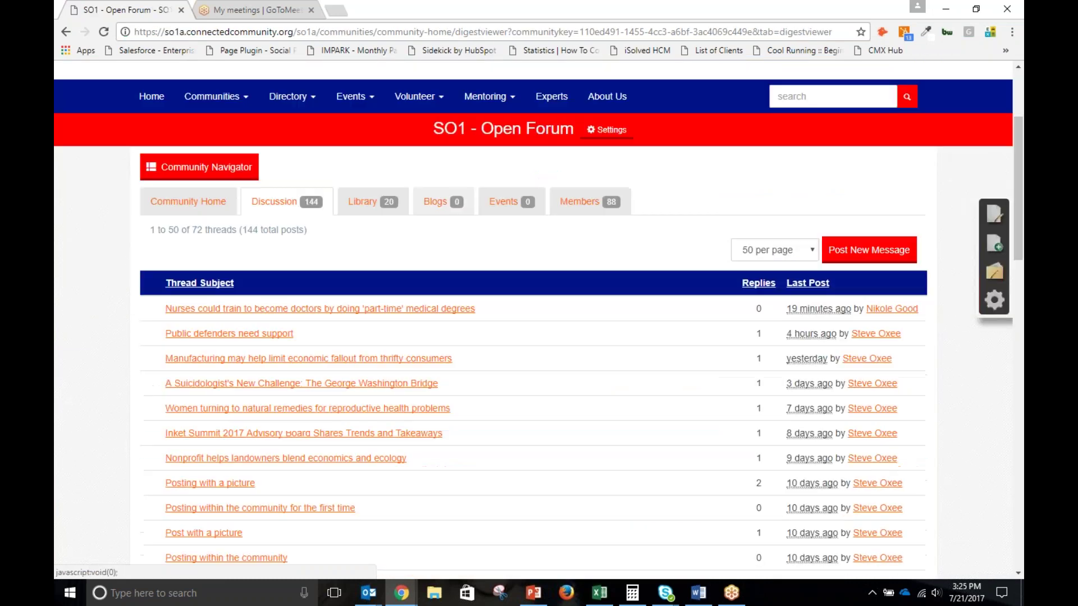
scroll(449, 359, "down", 3)
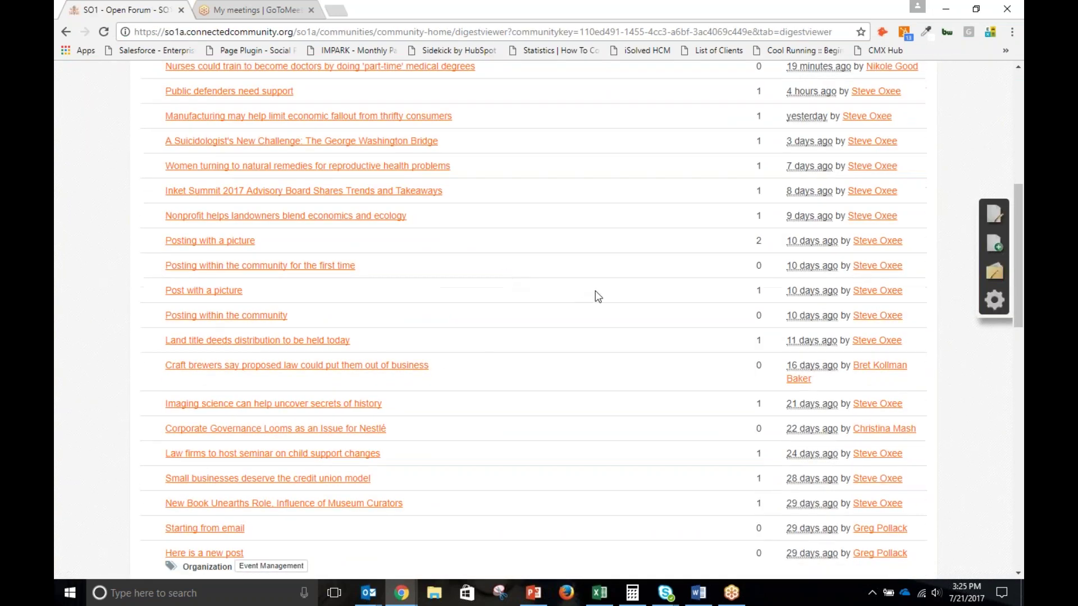
scroll(630, 310, "down", 3)
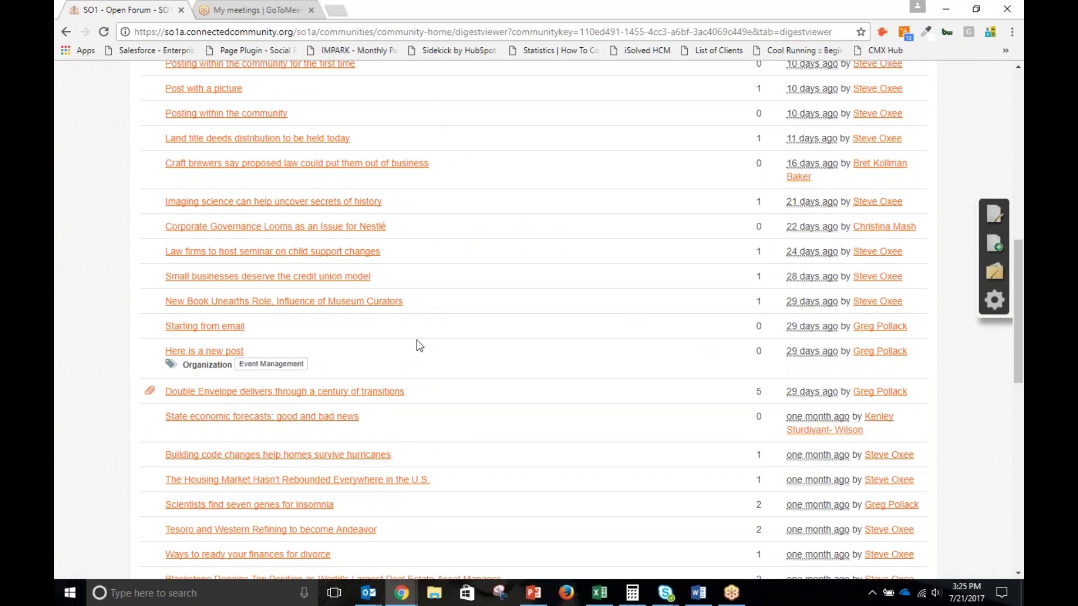
Step: Open the attachment entry of the thread "Double Envelope delivers through a century of transitions" and examine its file and download option
left_click(151, 395)
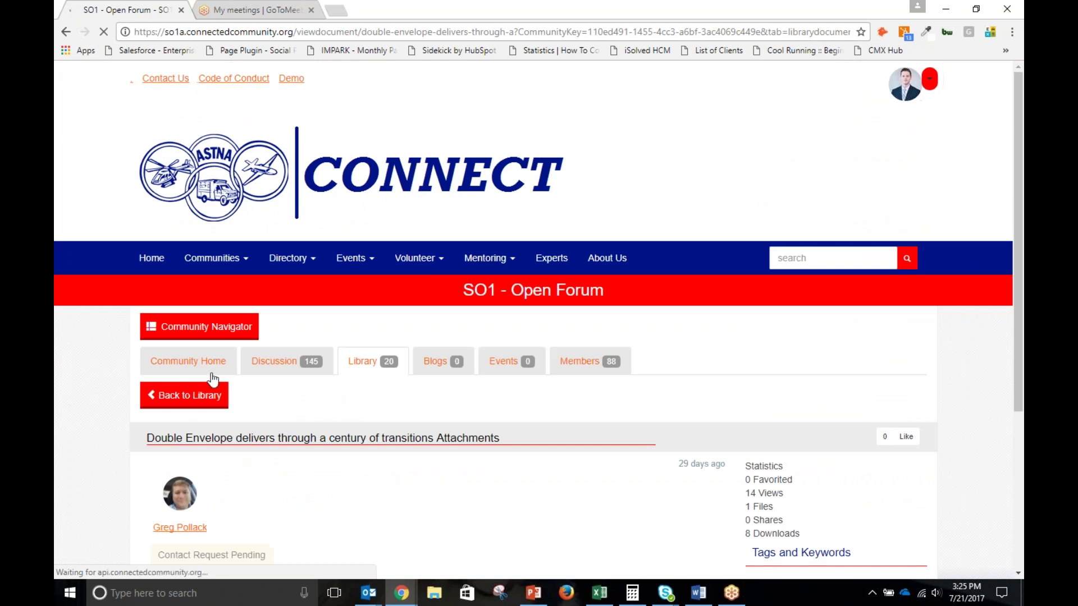
scroll(256, 382, "down", 4)
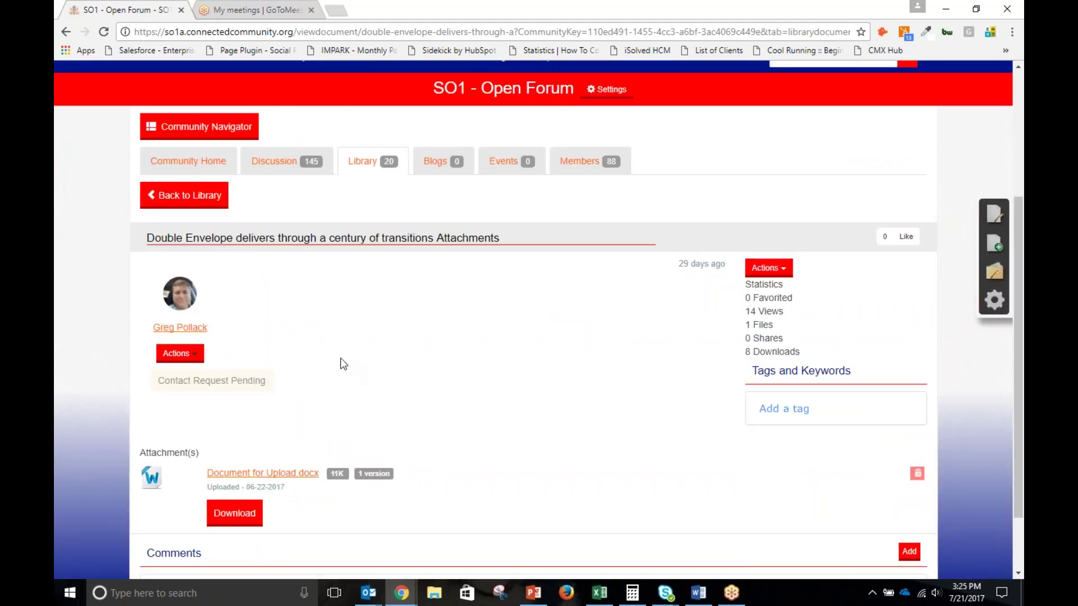
scroll(300, 449, "down", 2)
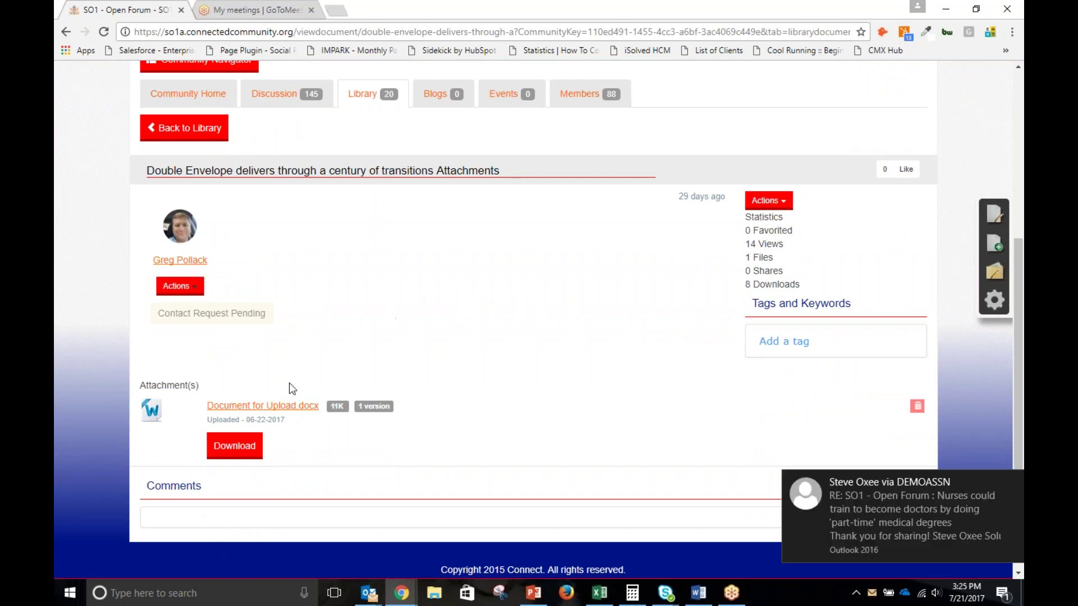
left_click(228, 446)
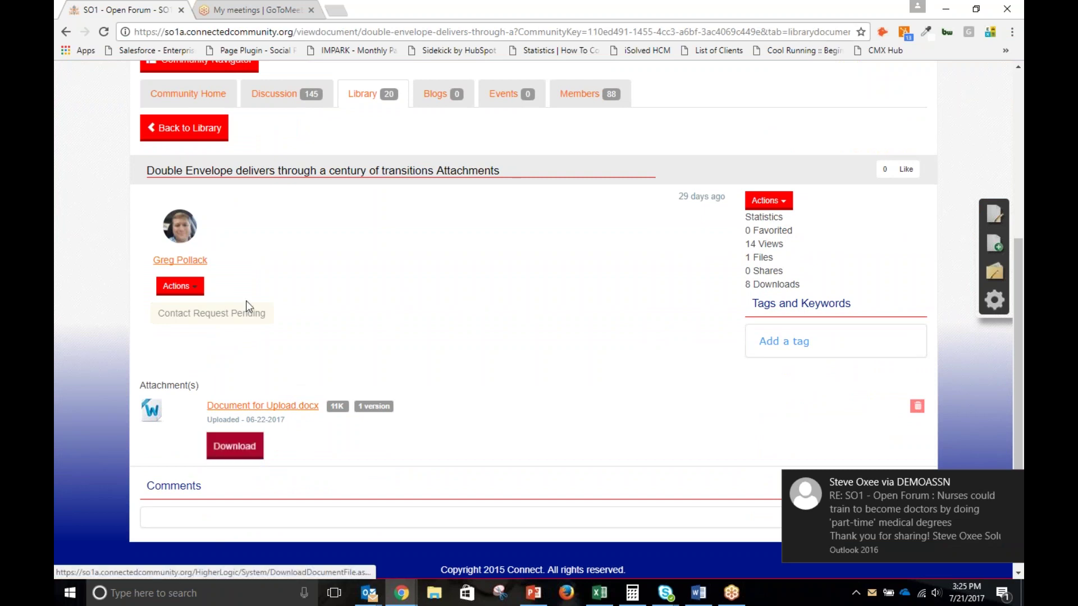
Step: Go back to the Open Forum library, show it in folder view and expand folders 1 and 2 to view the structure
left_click(213, 133)
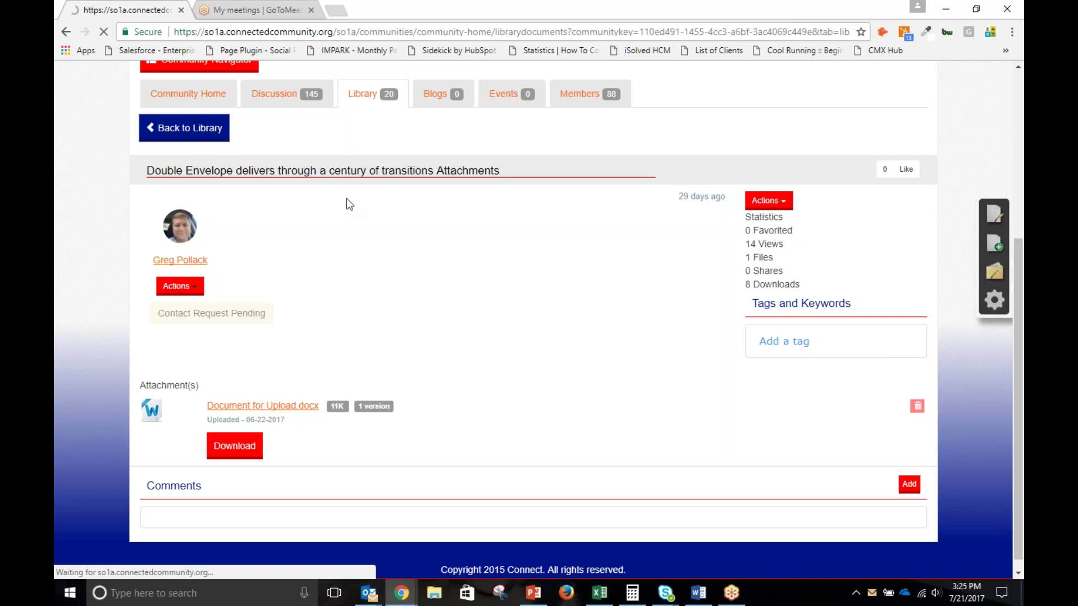
scroll(531, 365, "down", 3)
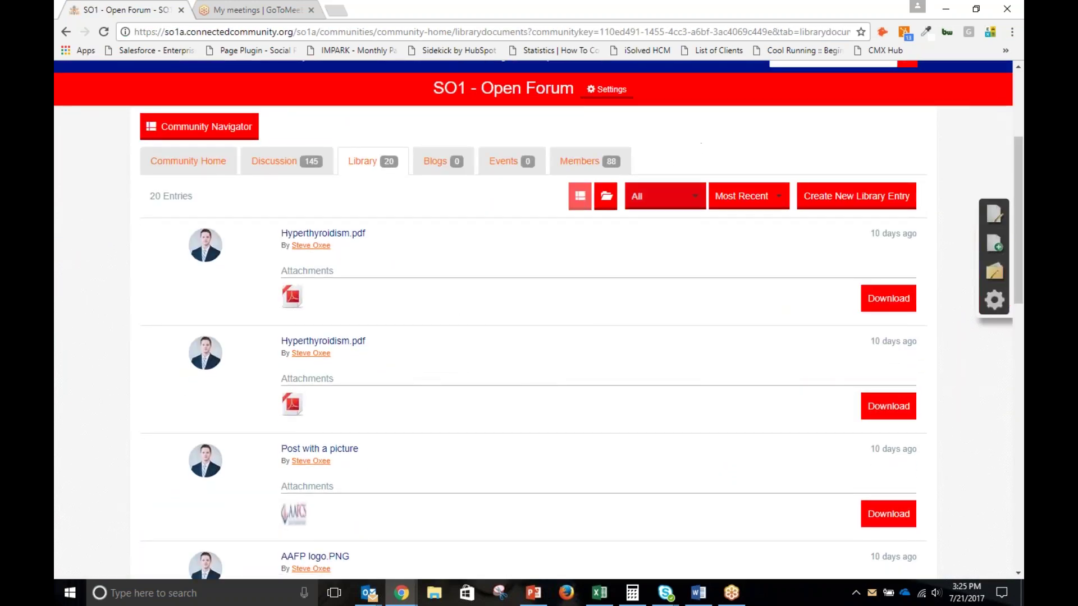
left_click(606, 196)
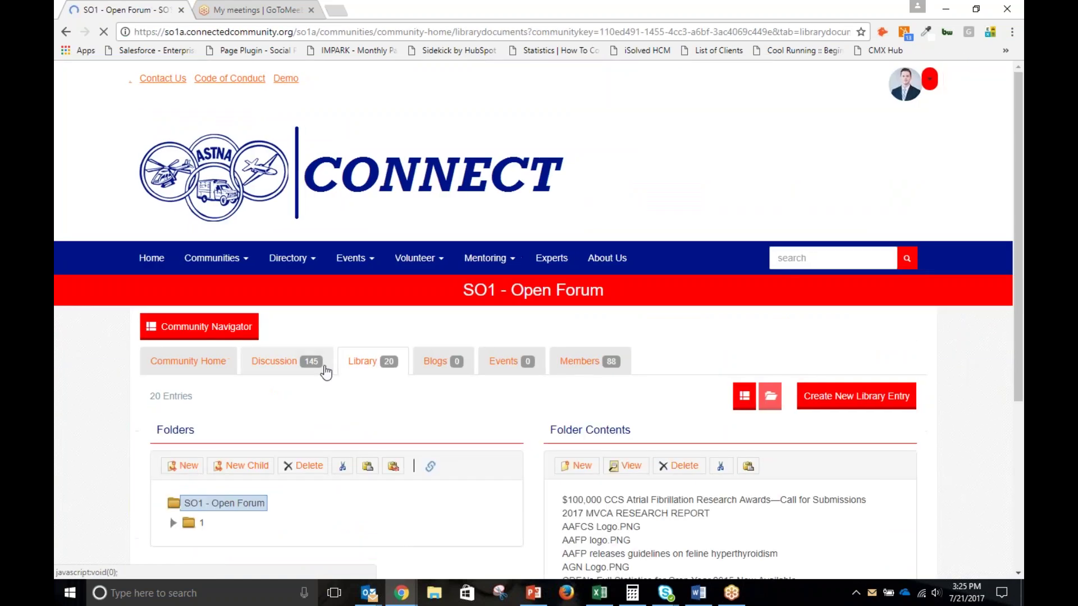
scroll(349, 365, "down", 3)
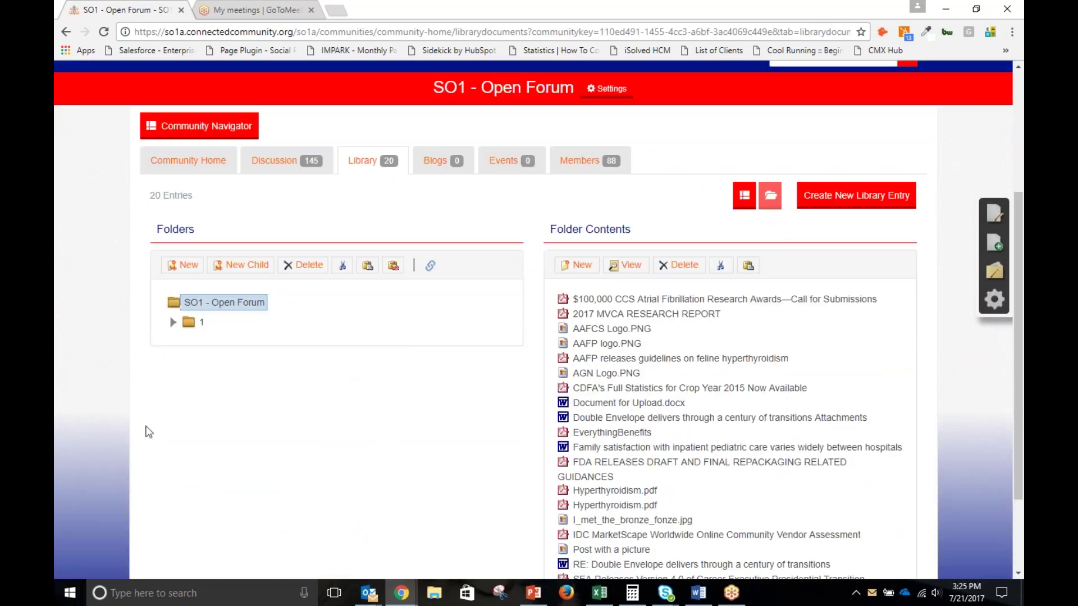
left_click(173, 323)
left_click(187, 342)
scroll(658, 397, "down", 3)
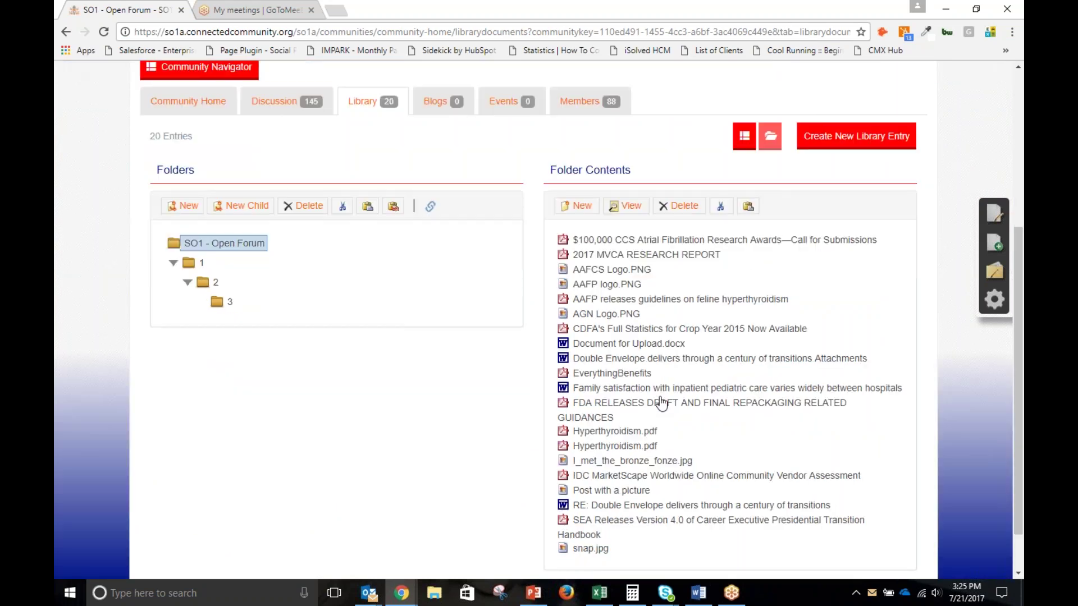
scroll(659, 396, "up", 5)
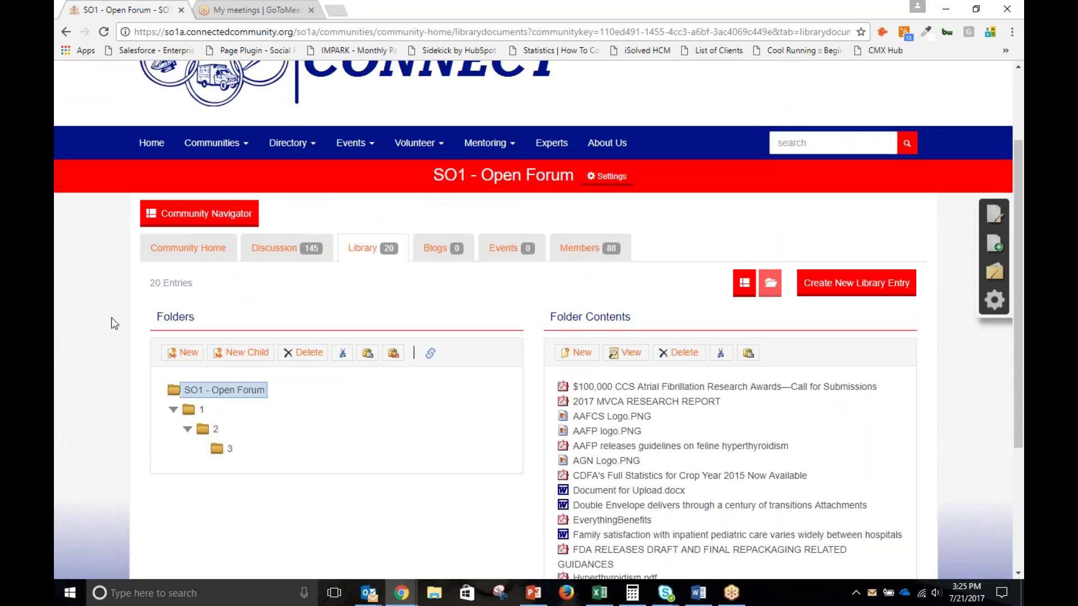
Step: From the Open Forum's home page, open the emailed reply about part-time medical degrees and review it within the whole thread
left_click(188, 248)
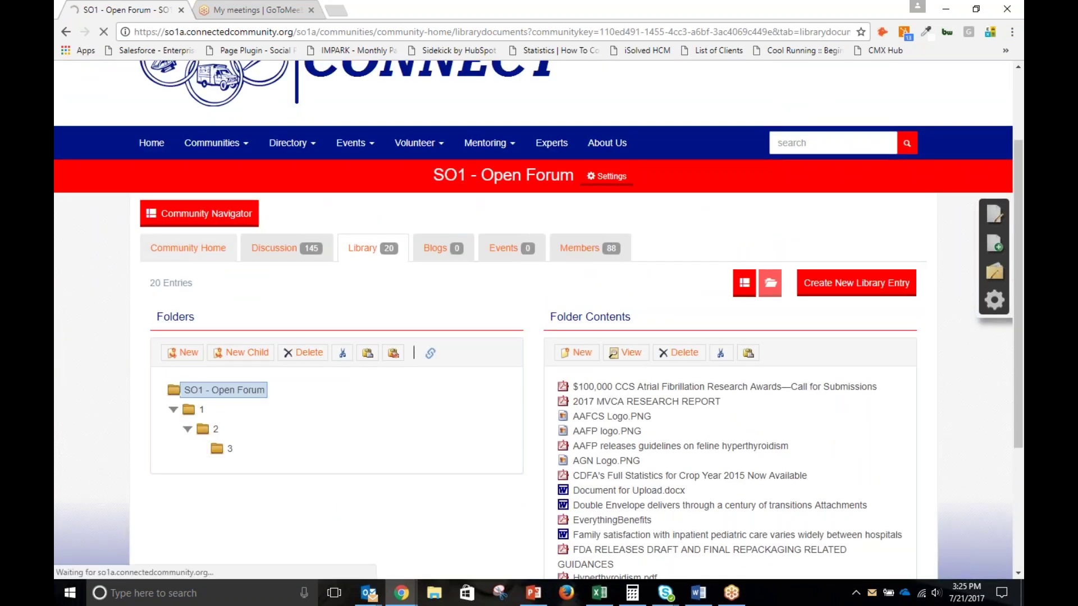
scroll(334, 326, "down", 4)
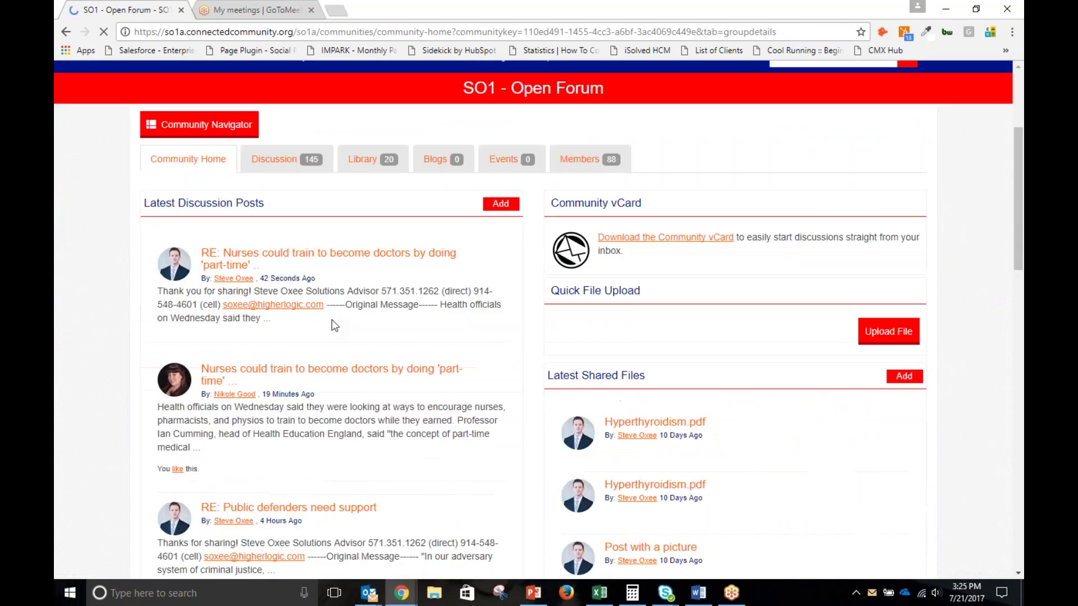
left_click(260, 257)
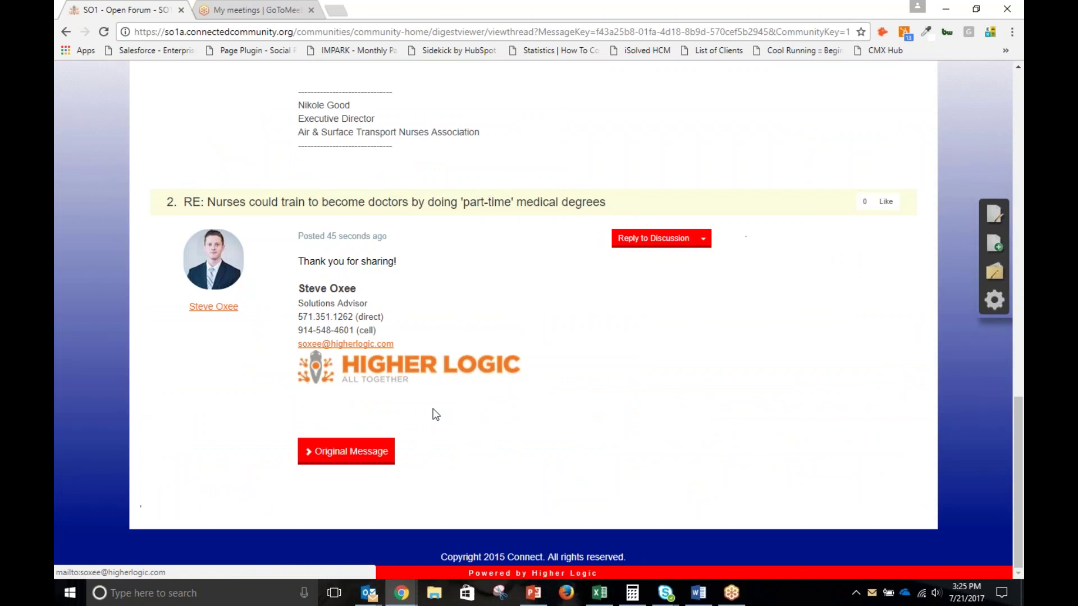
scroll(515, 366, "up", 1)
scroll(515, 367, "up", 4)
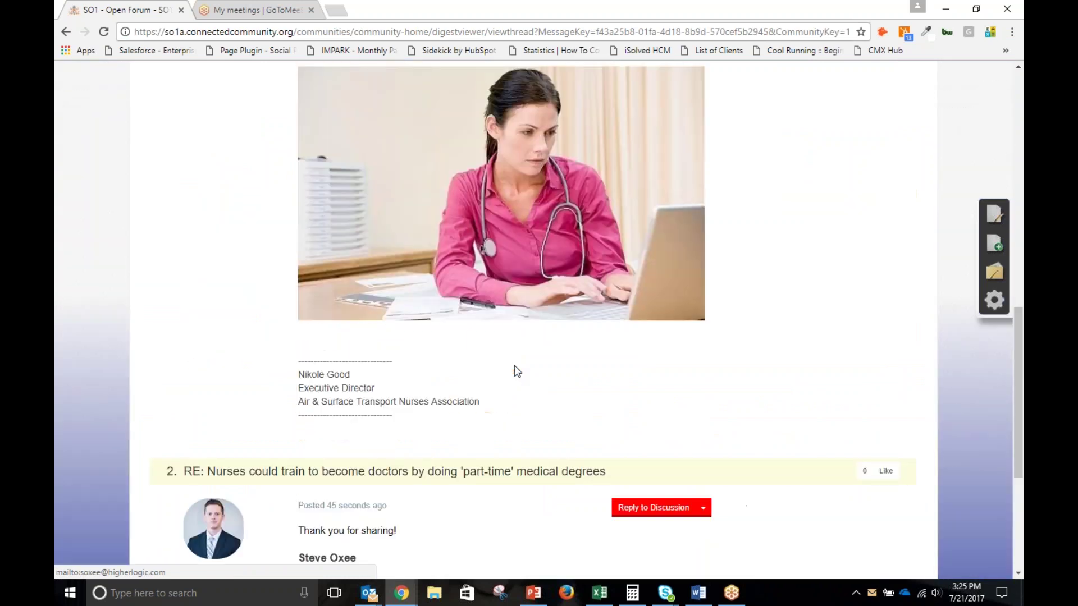
scroll(515, 366, "up", 6)
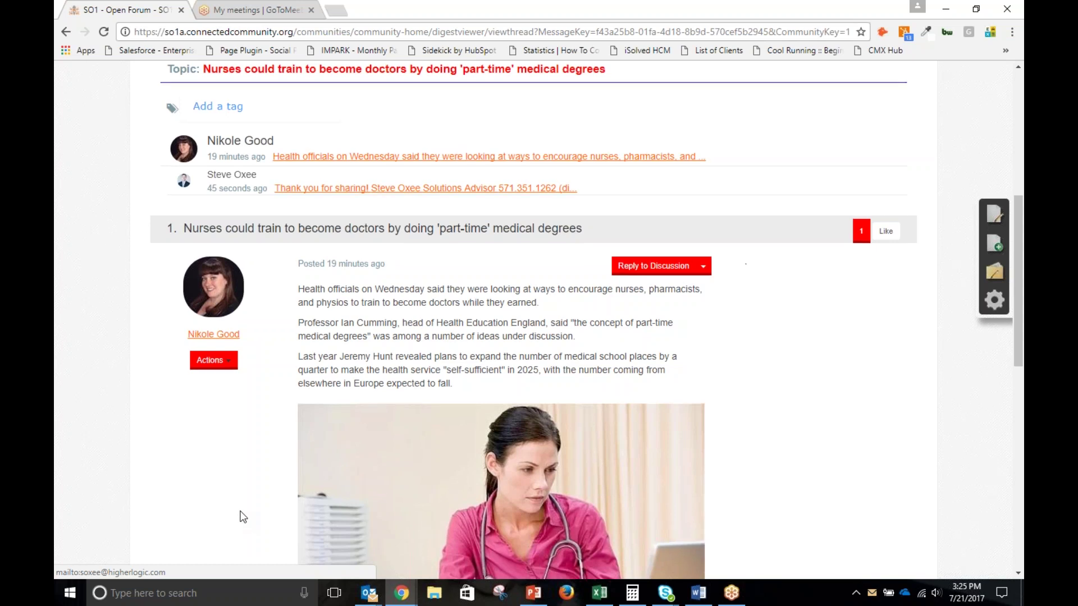
scroll(243, 517, "up", 2)
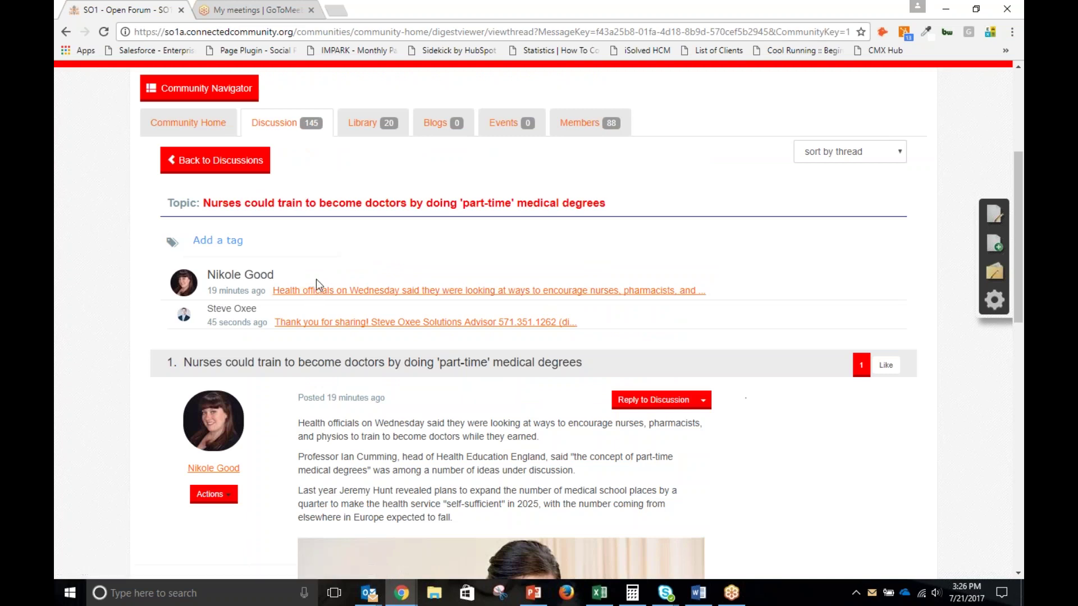
Step: Return to the Open Forum's home page and view the source options for a quick file upload, closing the dialog without choosing a file
left_click(192, 129)
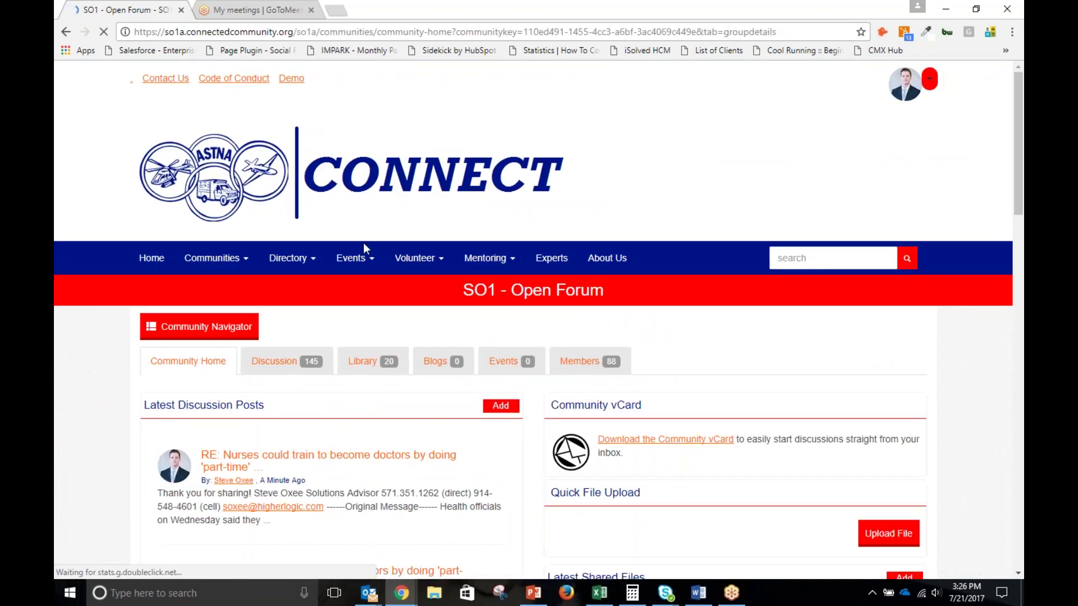
scroll(741, 486, "down", 2)
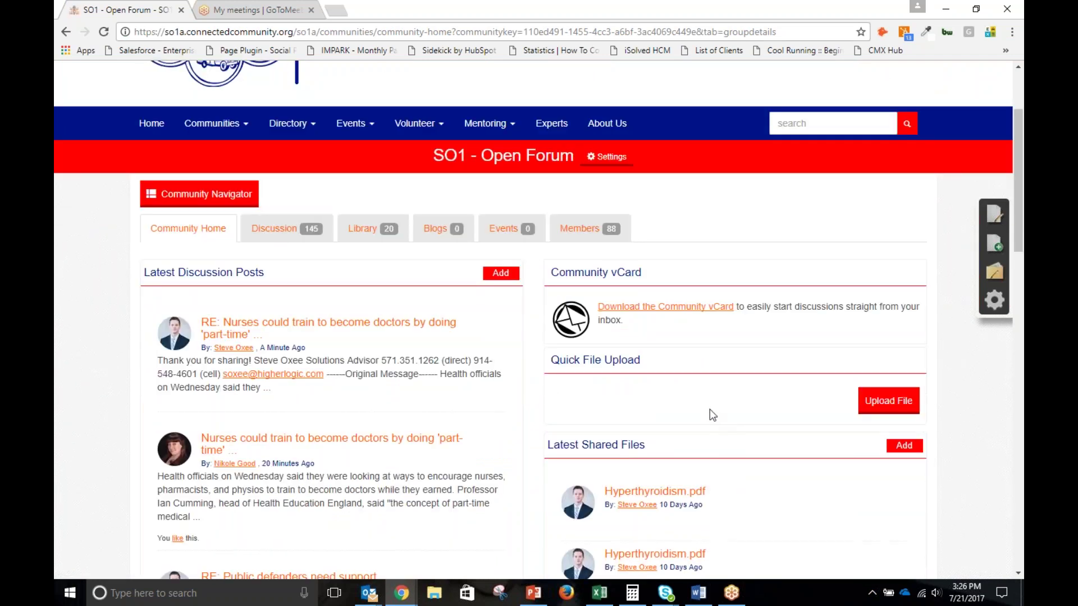
left_click(889, 400)
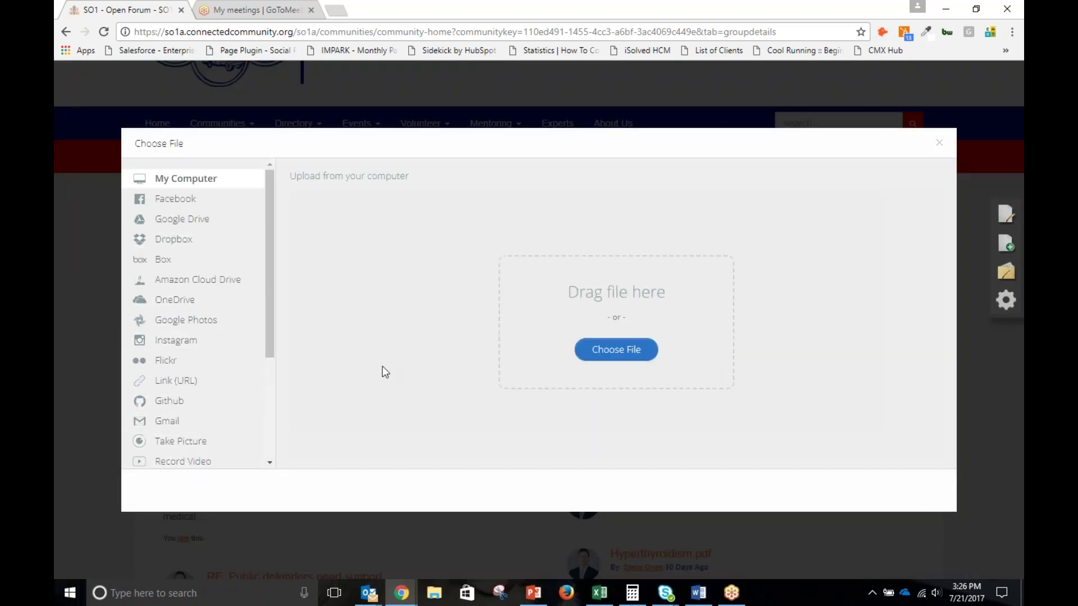
left_click(941, 144)
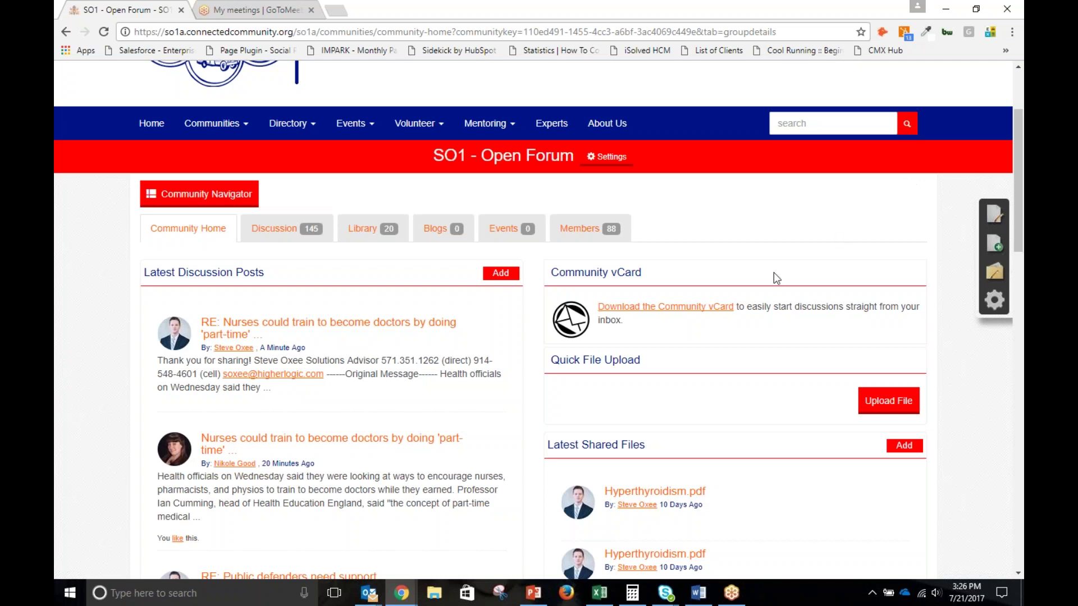
scroll(720, 319, "up", 3)
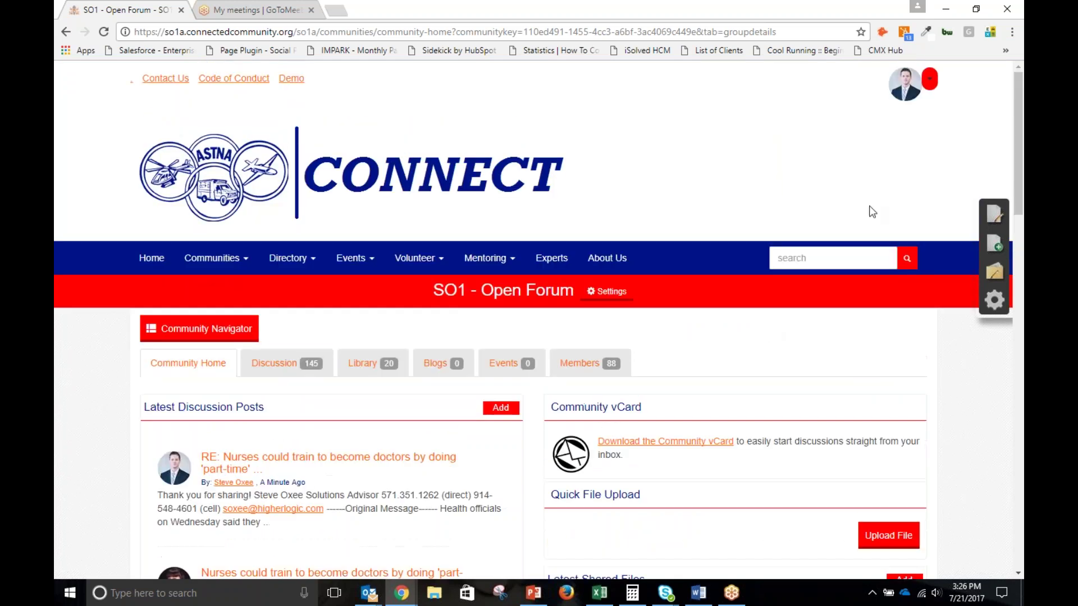
Step: Open the signed-in member's own profile and review its bio, education, job history, certifications, ribbons and contact details
left_click(930, 79)
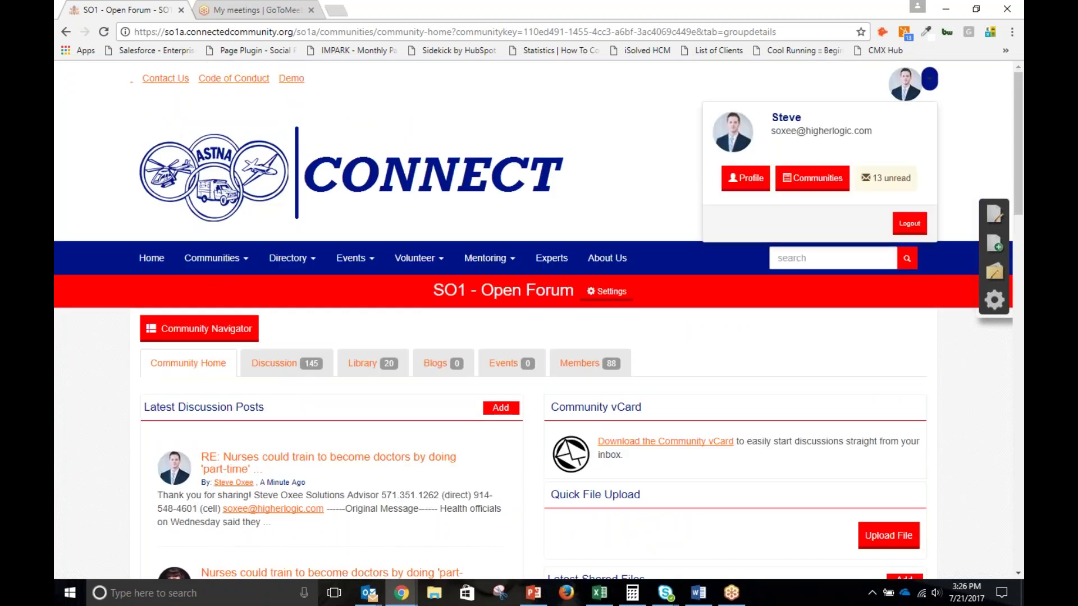
left_click(761, 189)
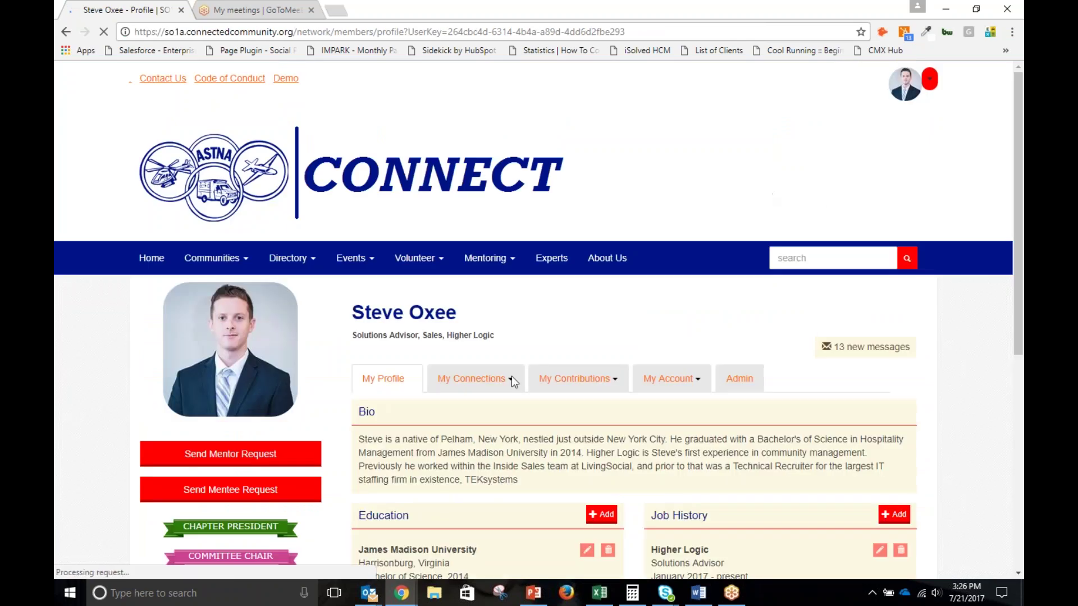
scroll(463, 433, "down", 5)
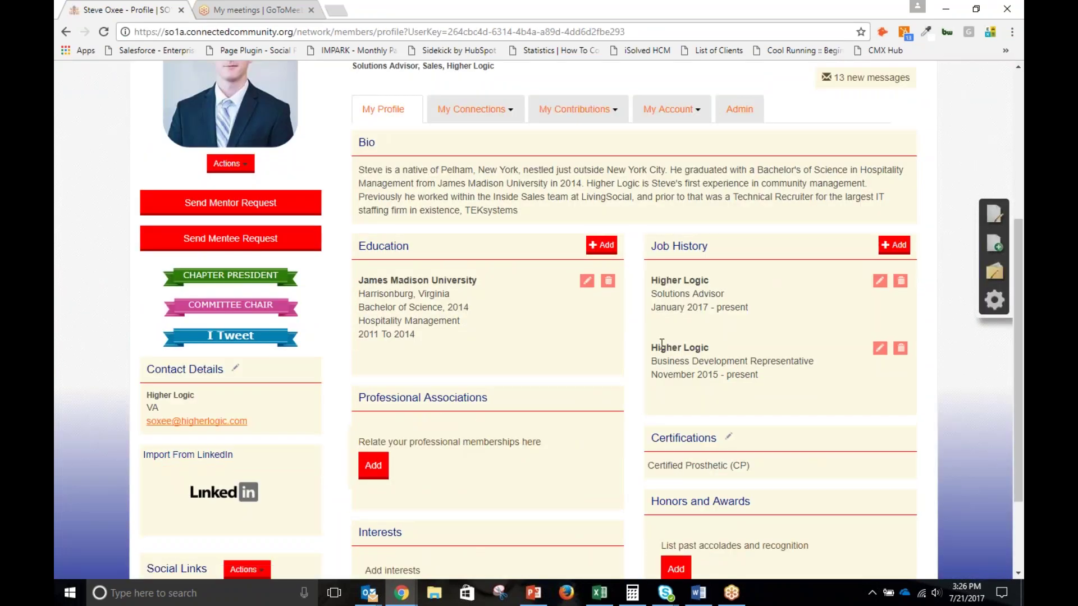
scroll(575, 524, "up", 1)
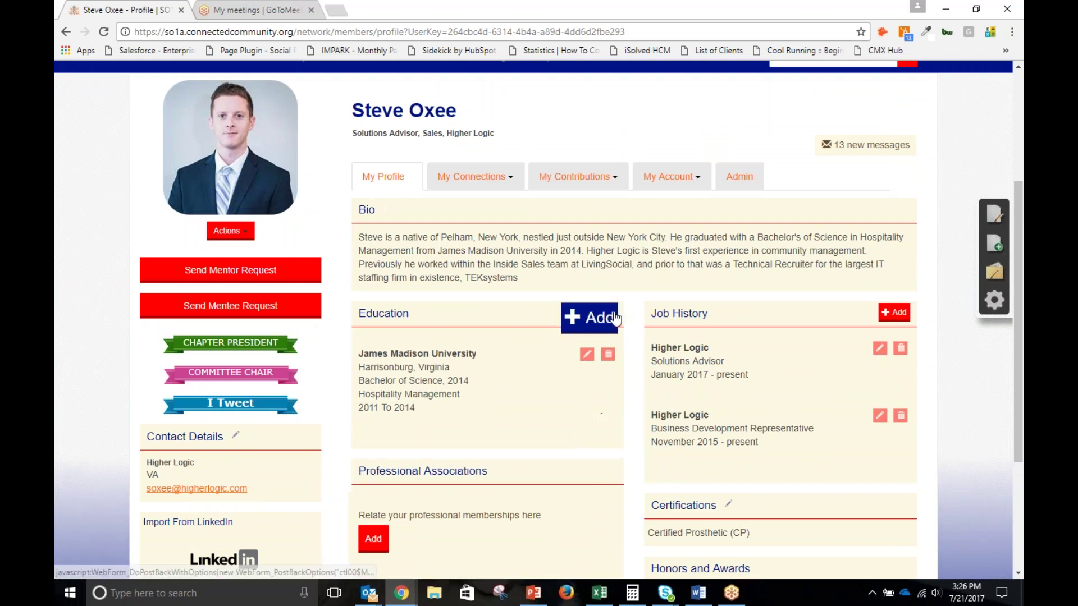
scroll(544, 447, "down", 1)
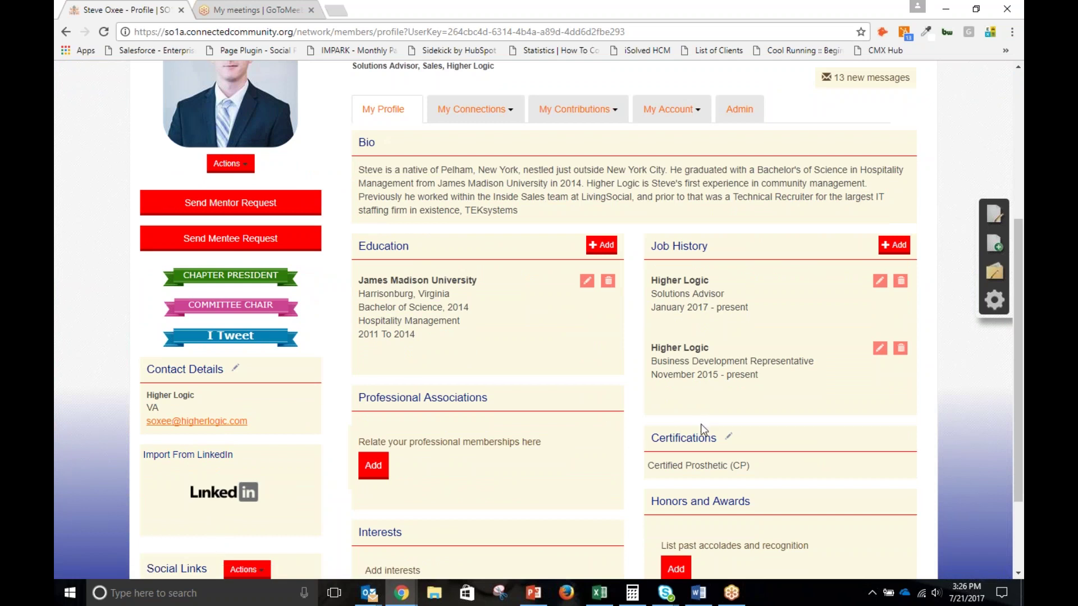
scroll(701, 428, "down", 2)
scroll(539, 320, "up", 3)
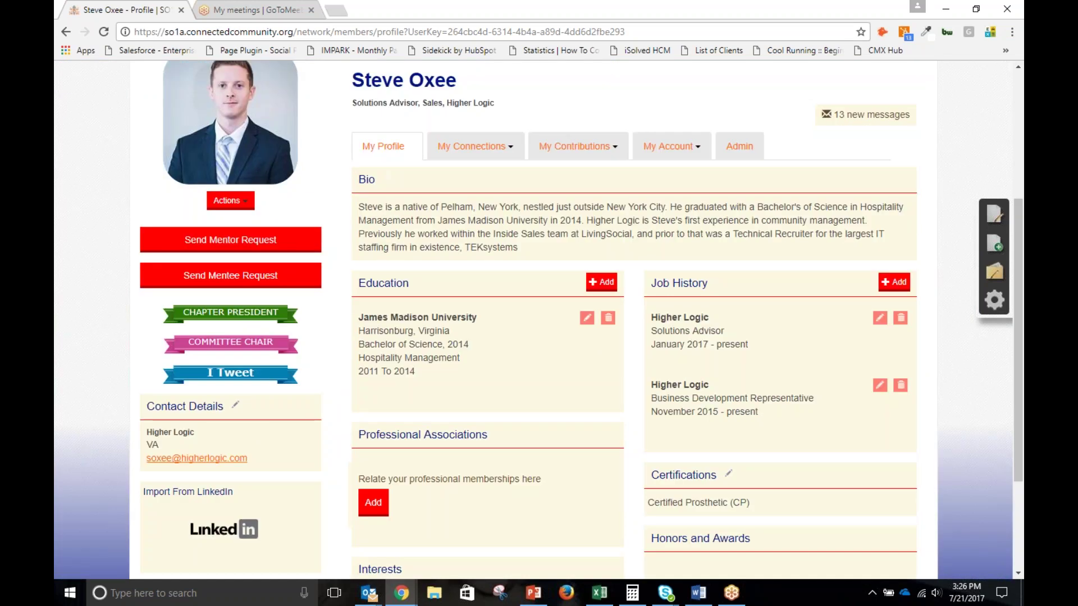
Step: View the profile's connection options, and open the contributions summary to review its chart, achievements and points
left_click(505, 201)
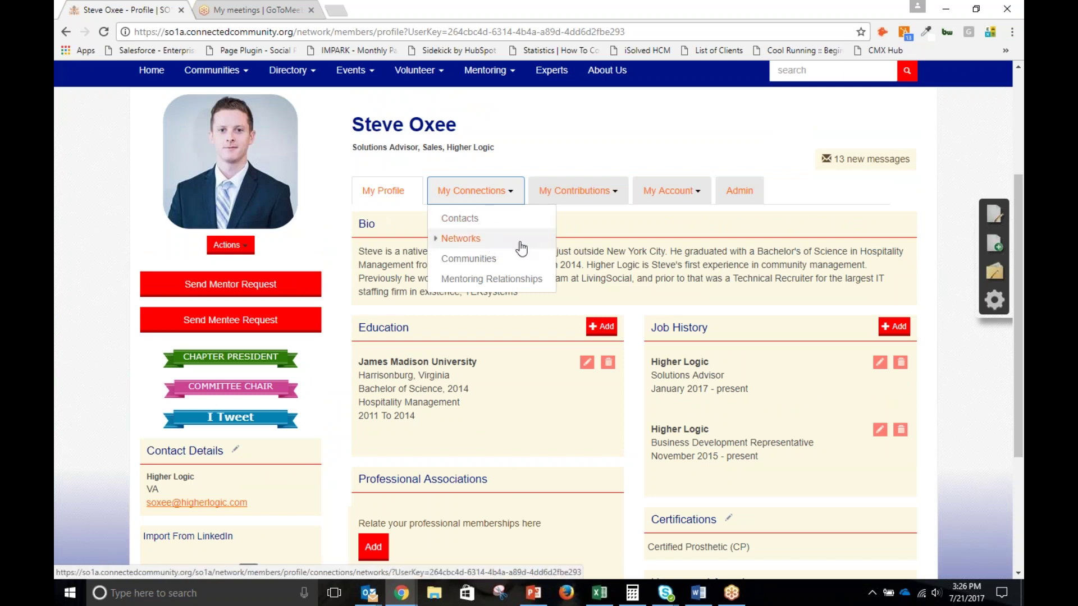
left_click(577, 191)
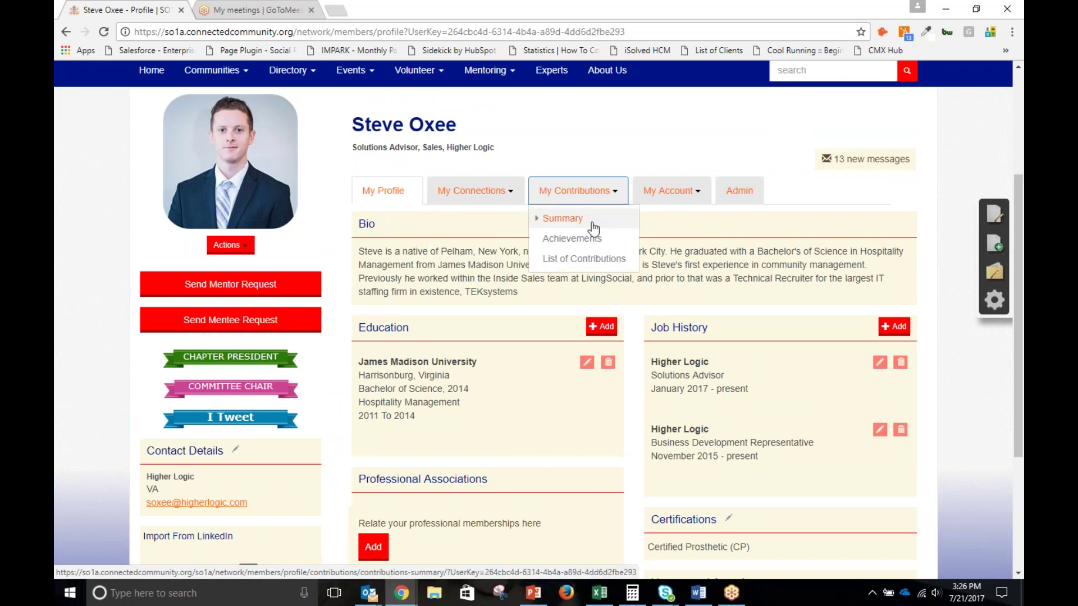
left_click(563, 219)
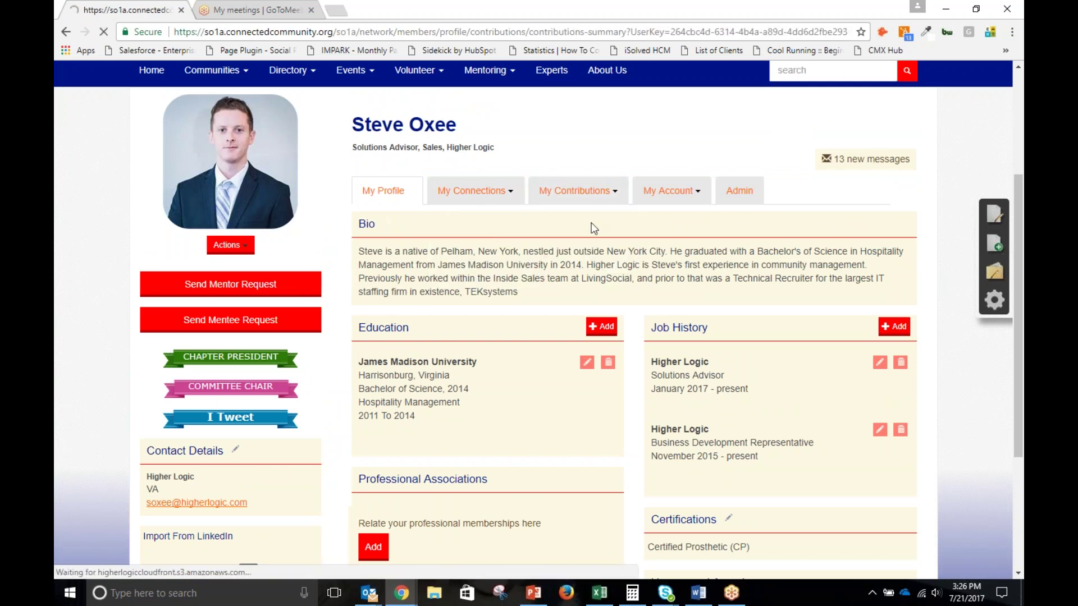
scroll(578, 385, "down", 2)
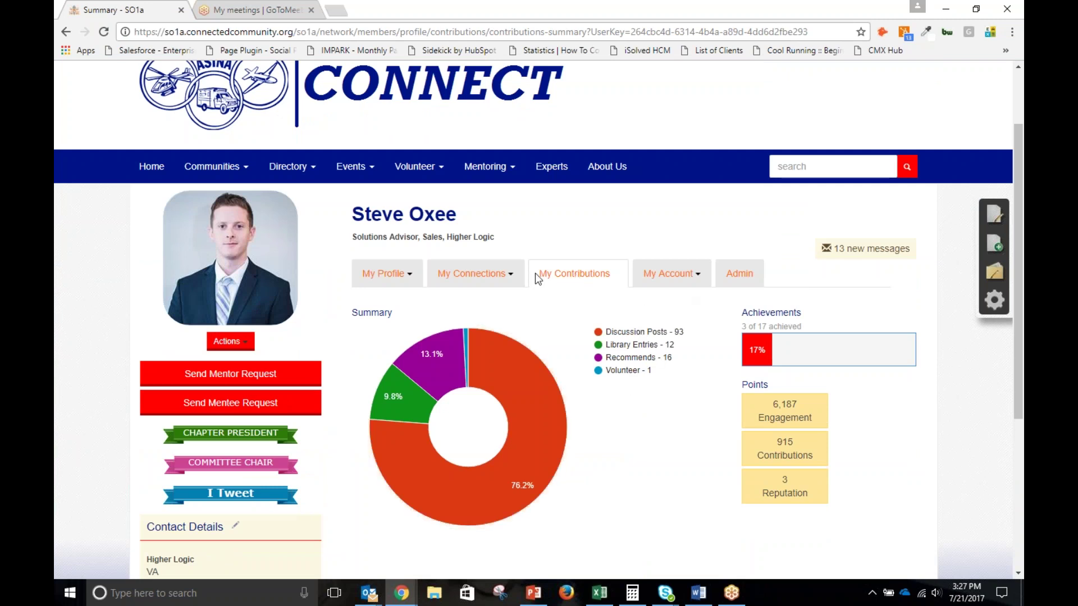
Step: Open the account's community notifications and view the discussion email options for PW1 - The Volunteer Experience without changing the setting
left_click(681, 281)
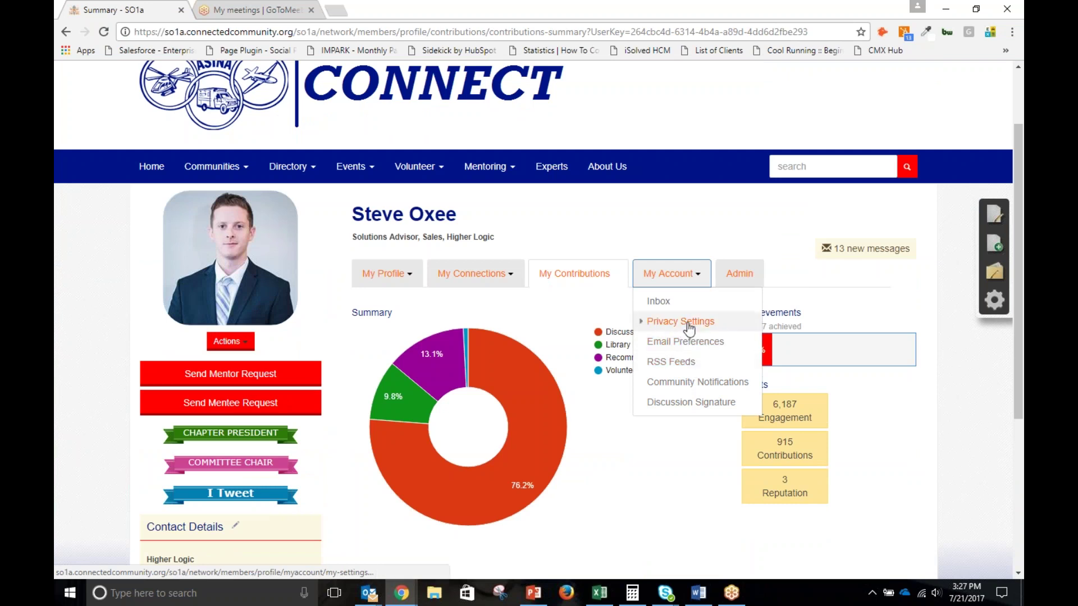
left_click(682, 382)
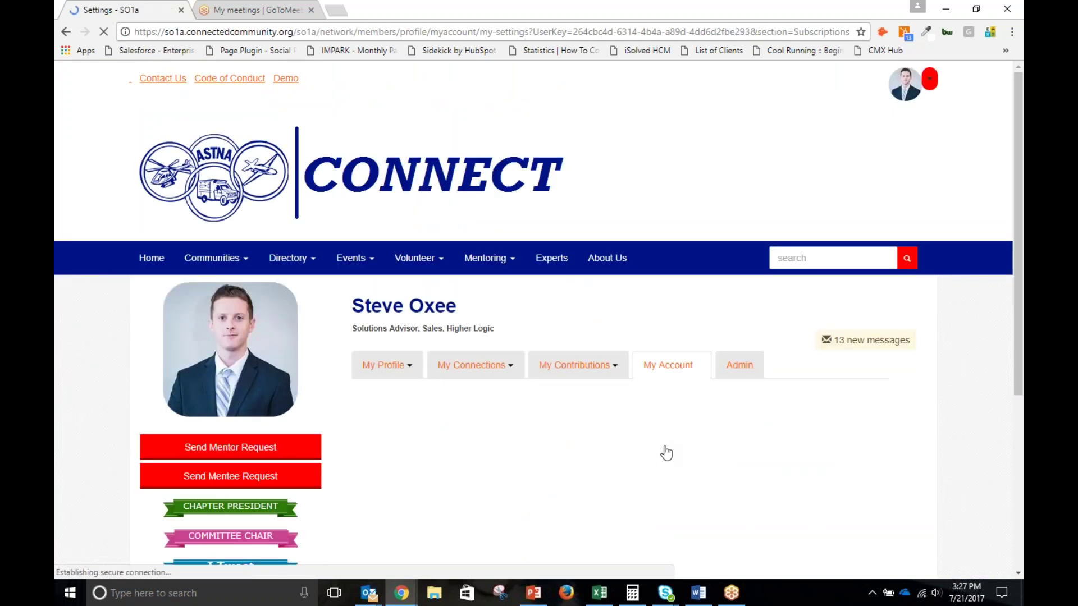
scroll(666, 453, "down", 7)
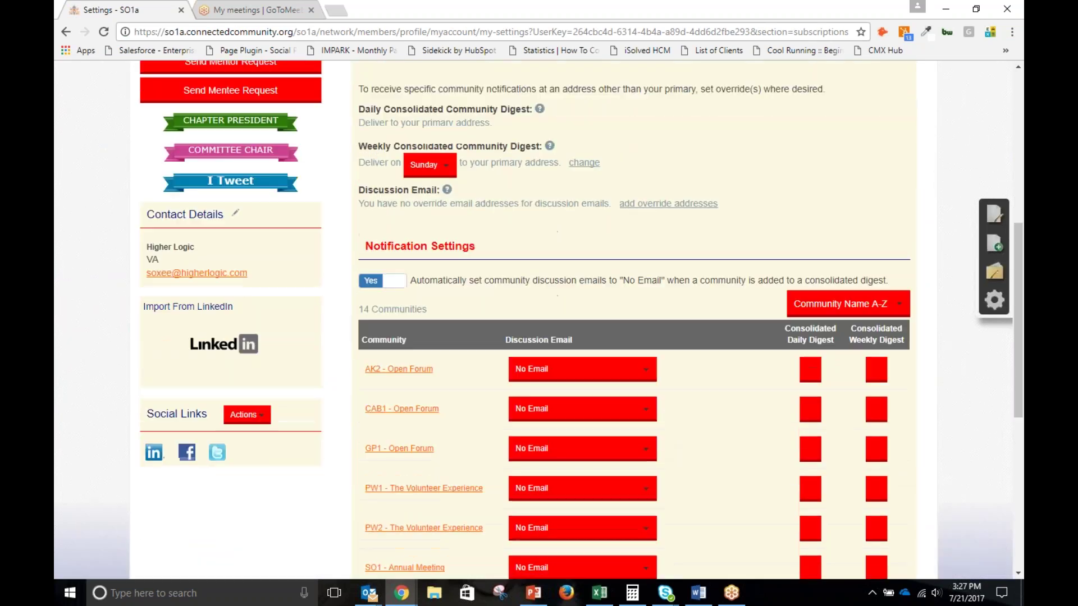
scroll(561, 444, "down", 1)
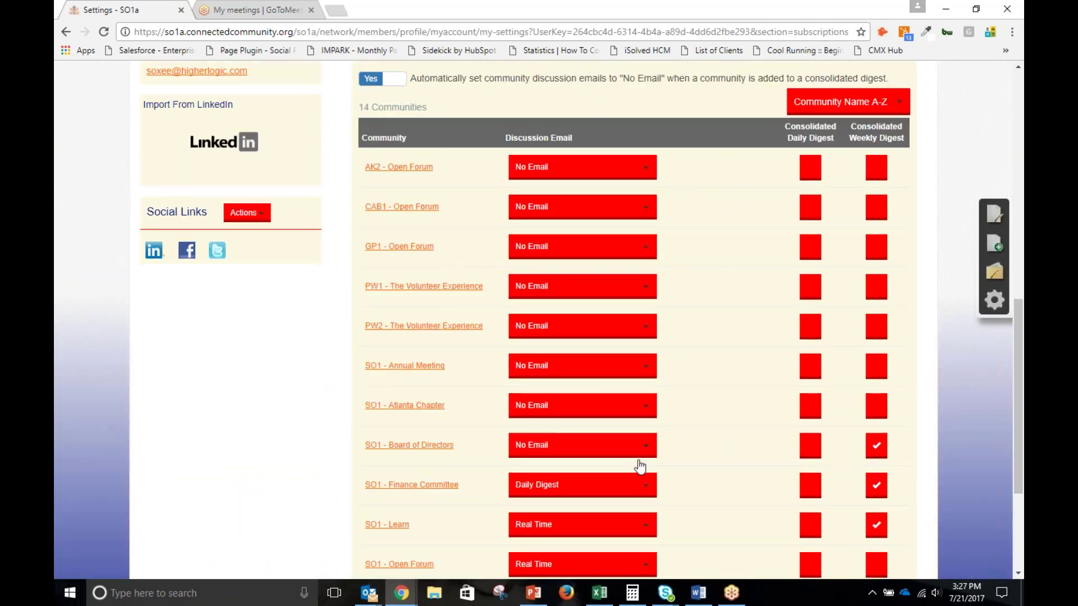
left_click(565, 291)
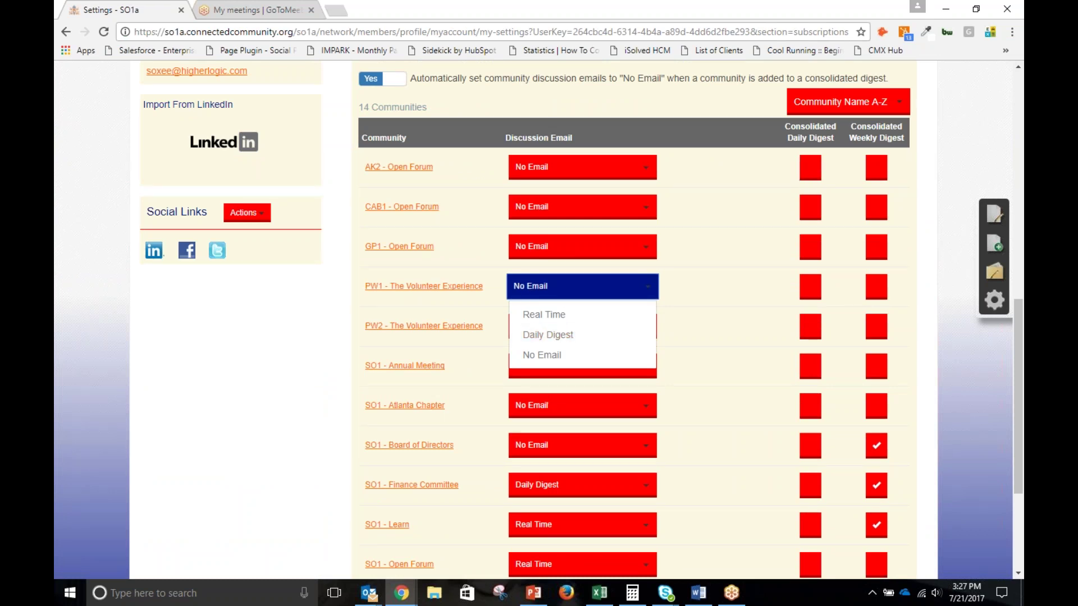
left_click(696, 348)
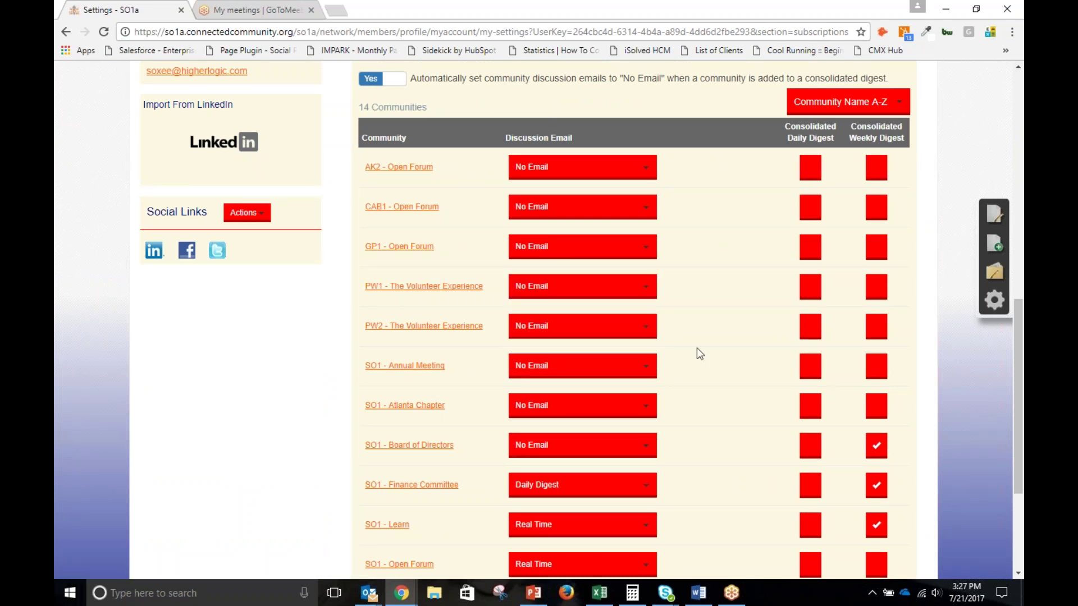
Step: Open the Member Directory and examine the basic search fields for finding members
scroll(698, 370, "up", 3)
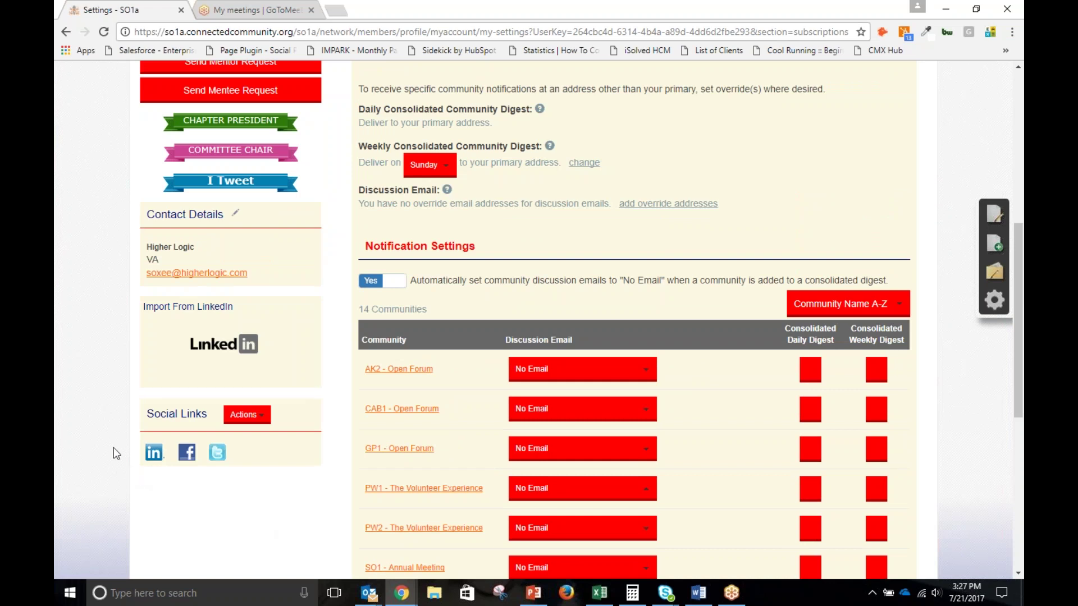
scroll(224, 460, "up", 3)
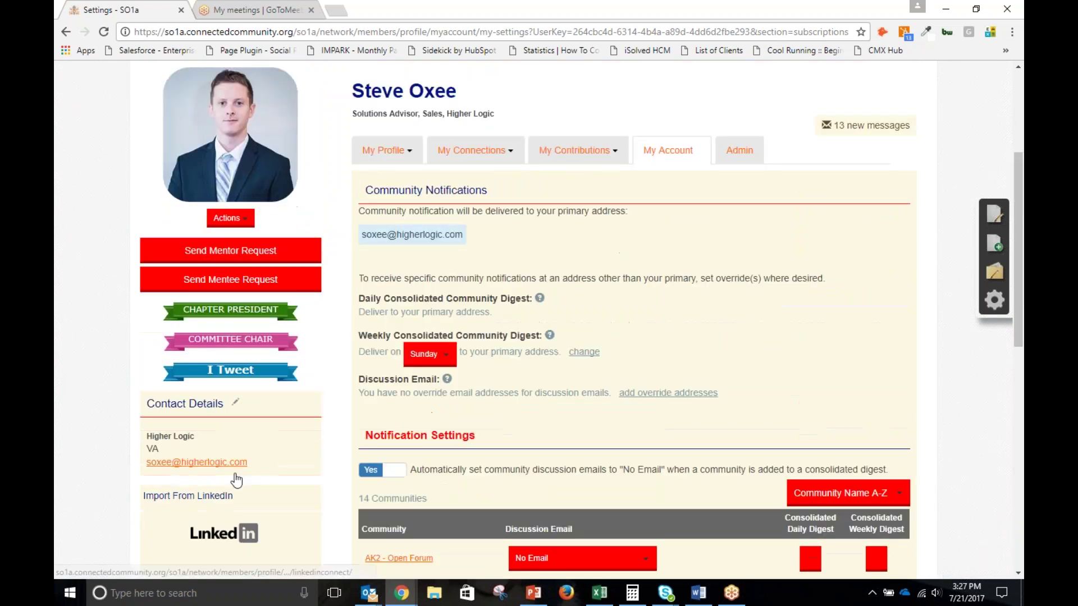
scroll(236, 480, "up", 1)
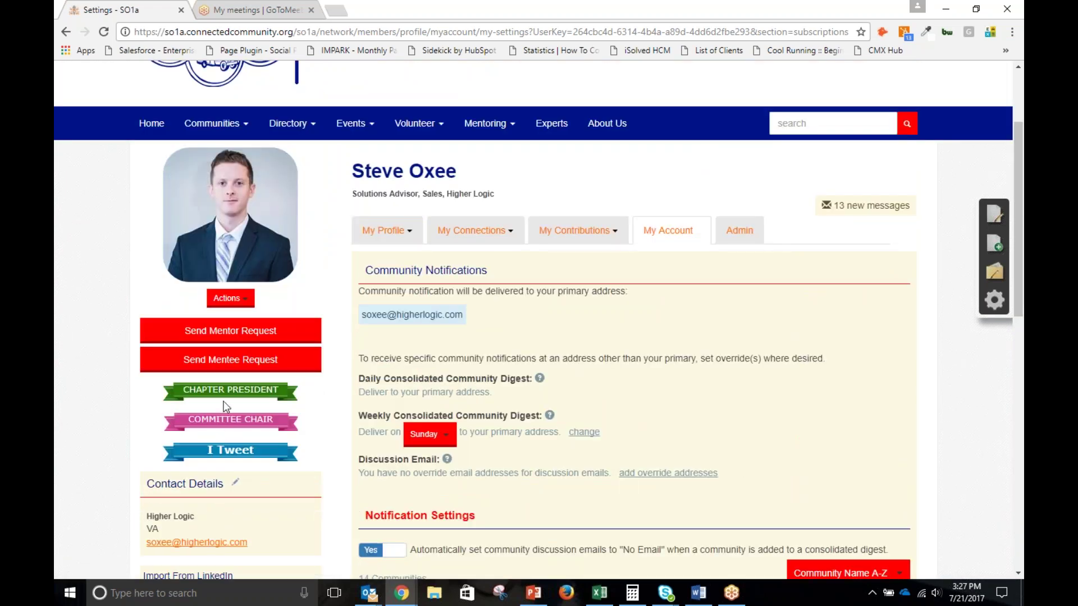
scroll(224, 402, "up", 1)
scroll(533, 320, "up", 1)
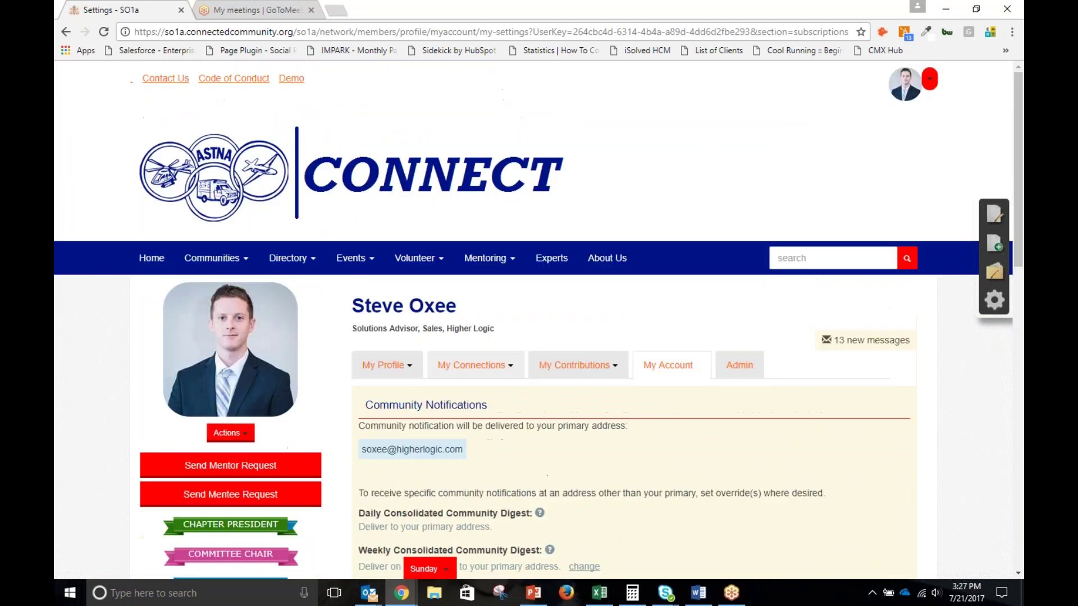
mouse_move(312, 267)
left_click(314, 287)
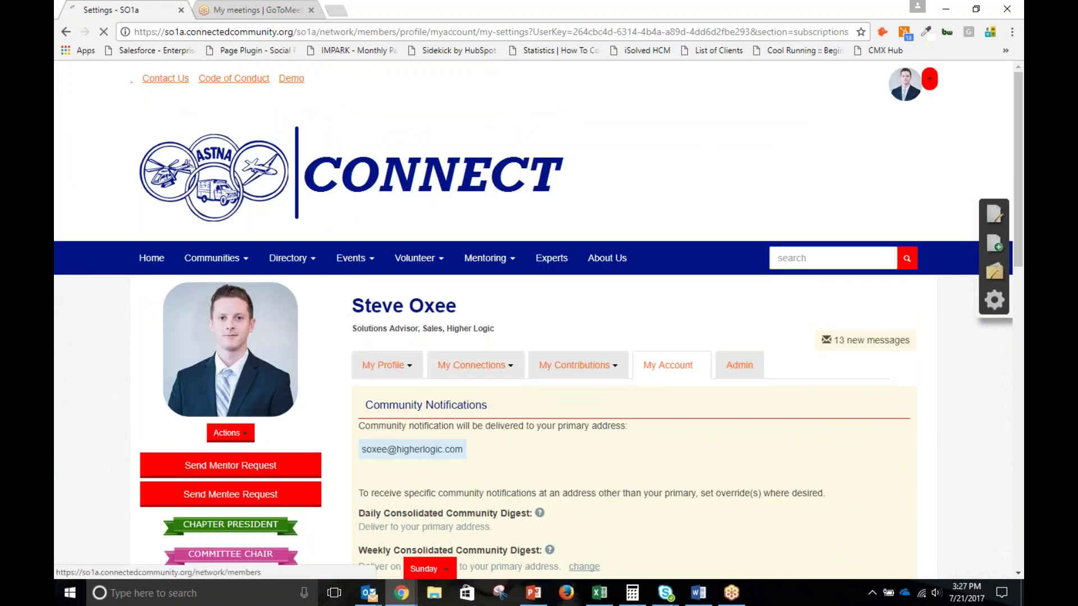
scroll(325, 382, "down", 3)
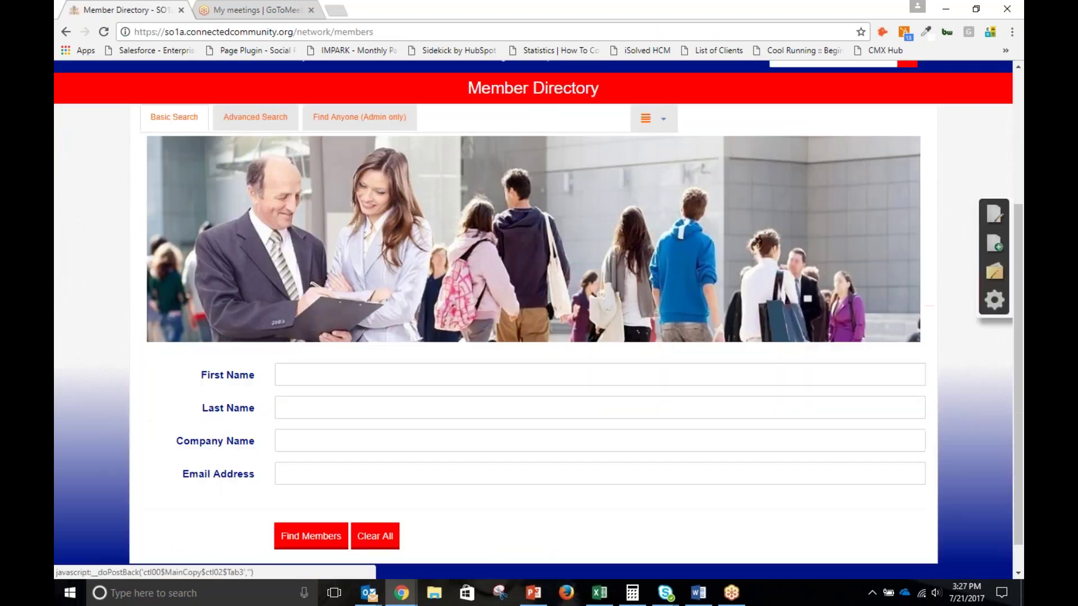
scroll(323, 384, "down", 1)
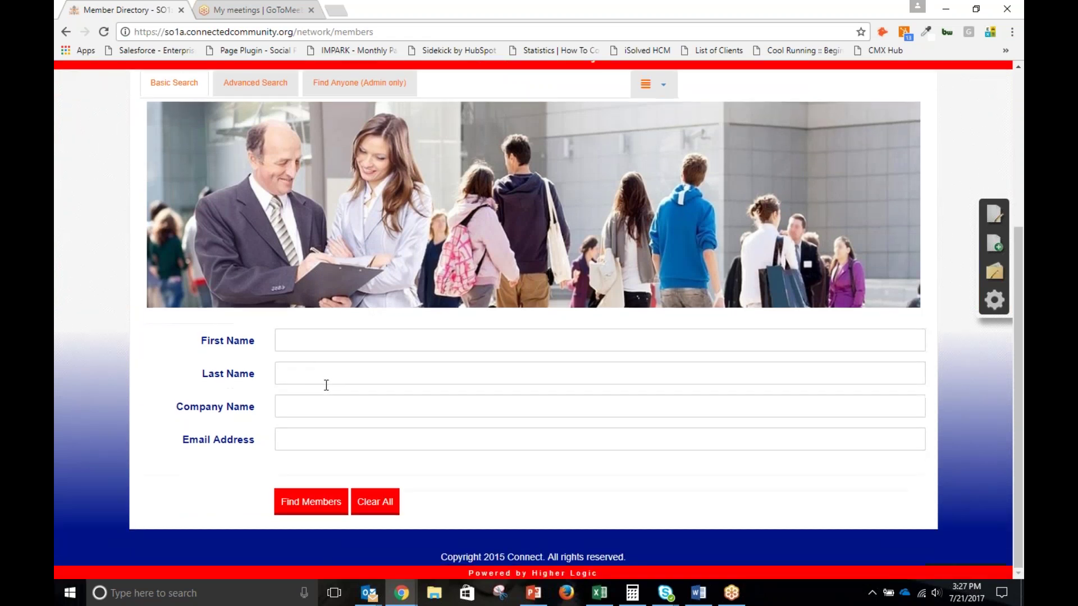
scroll(326, 385, "up", 1)
scroll(327, 384, "up", 2)
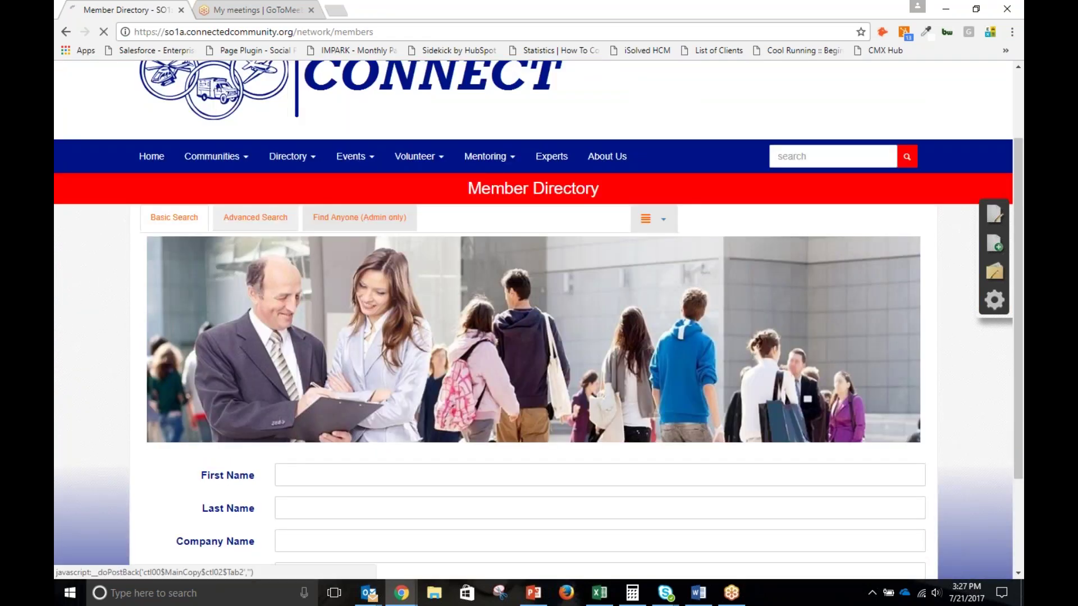
Step: Switch the directory to advanced search and review its location, group, certification, interest and expertise criteria
left_click(262, 219)
scroll(260, 318, "down", 7)
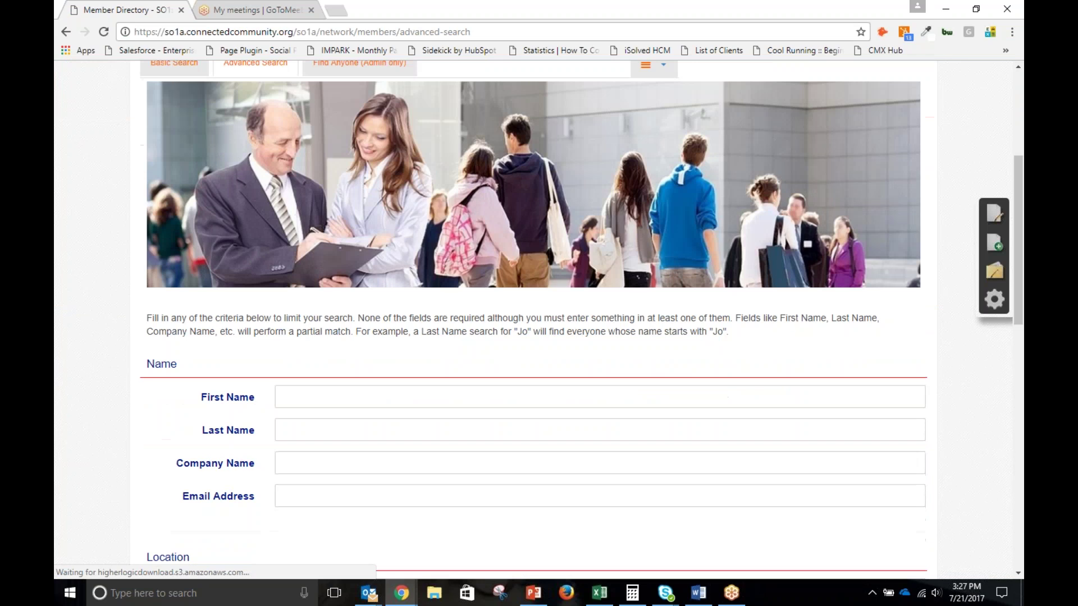
scroll(266, 327, "down", 4)
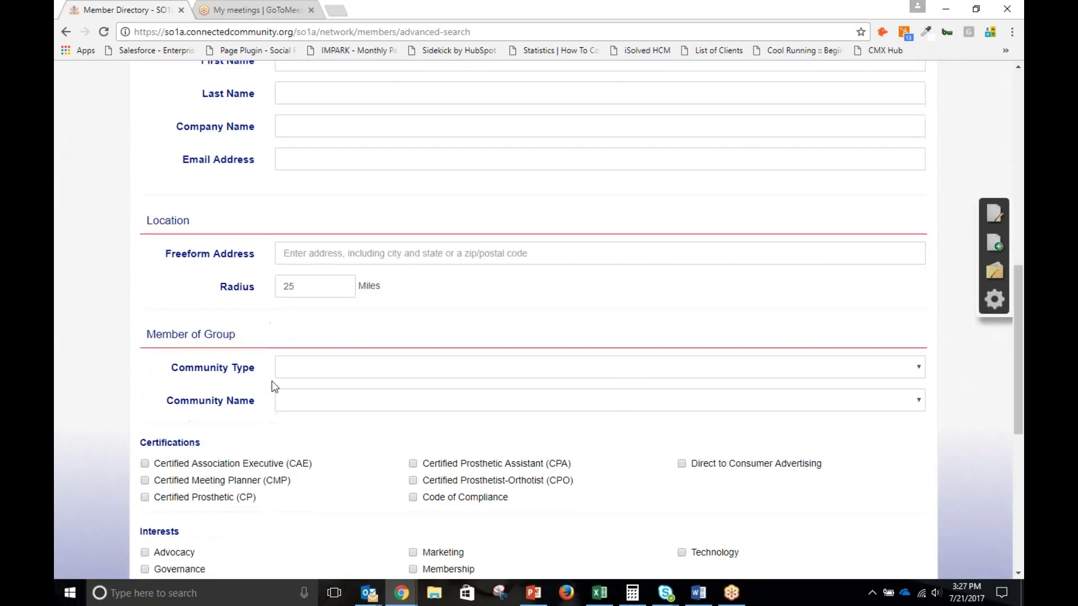
scroll(315, 368, "down", 2)
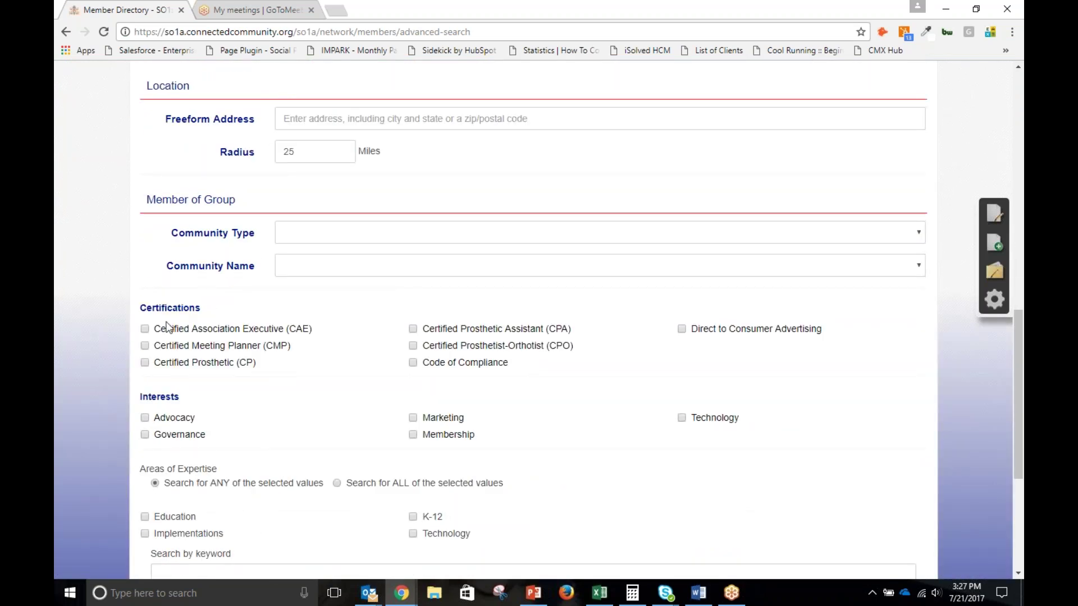
scroll(201, 393, "down", 2)
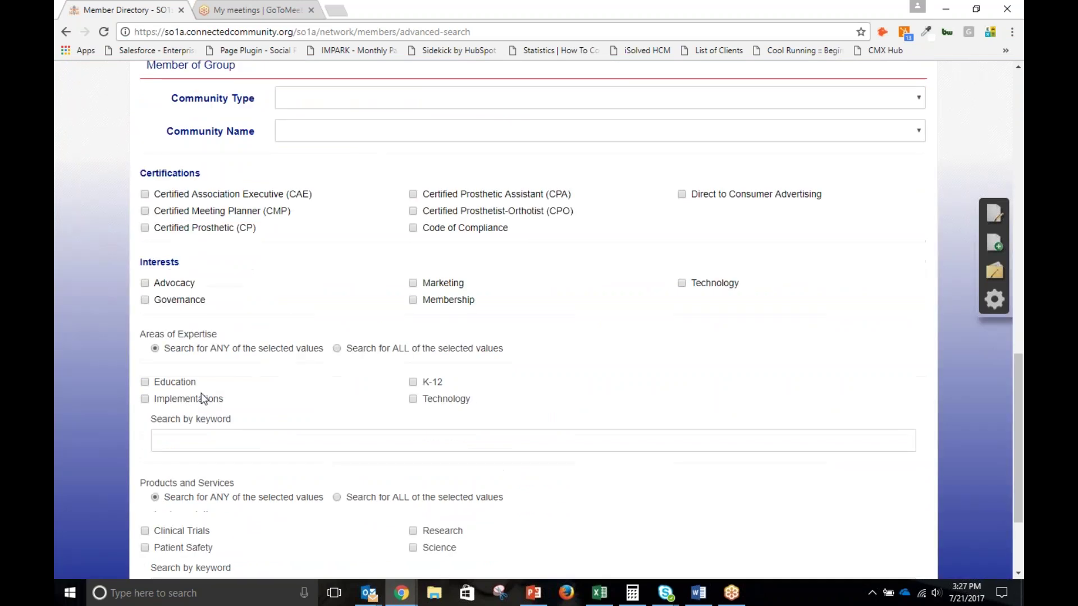
scroll(272, 423, "up", 6)
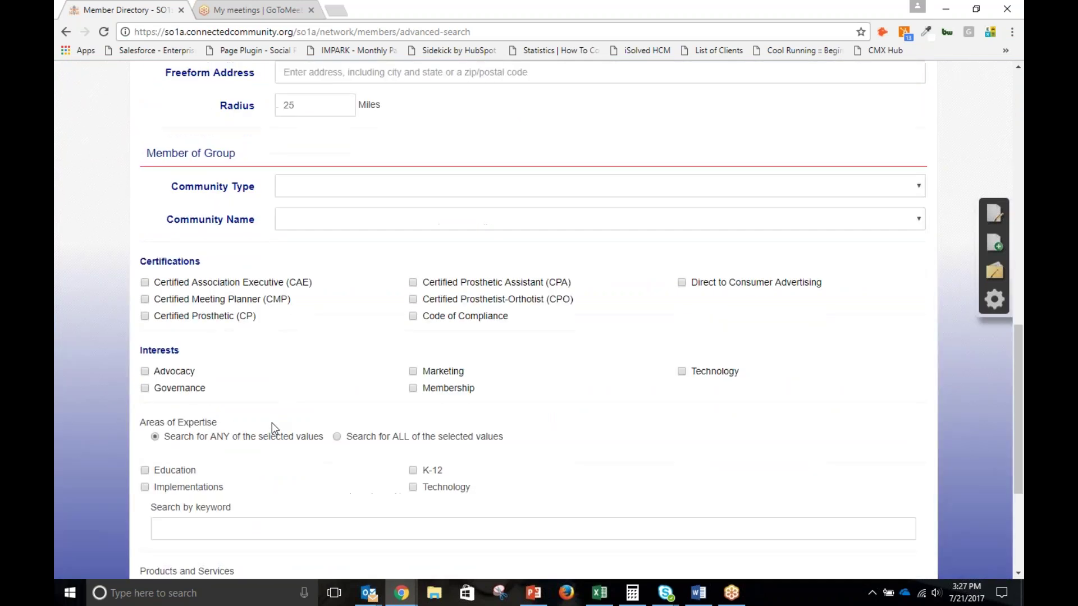
Step: Search the directory for members near zip code 22209 and review the member list and map
left_click(369, 392)
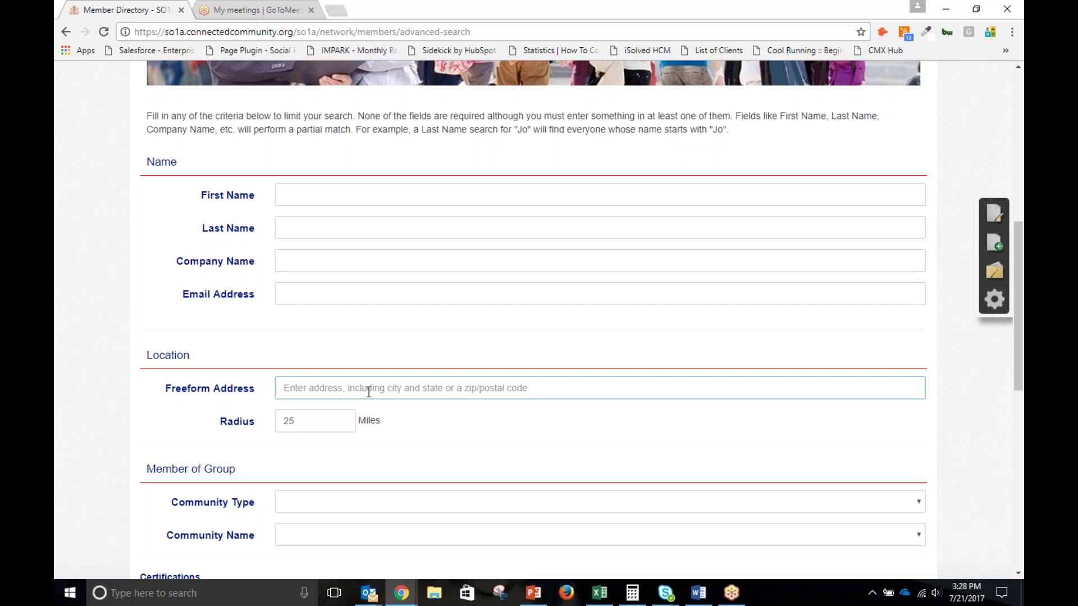
type("22209")
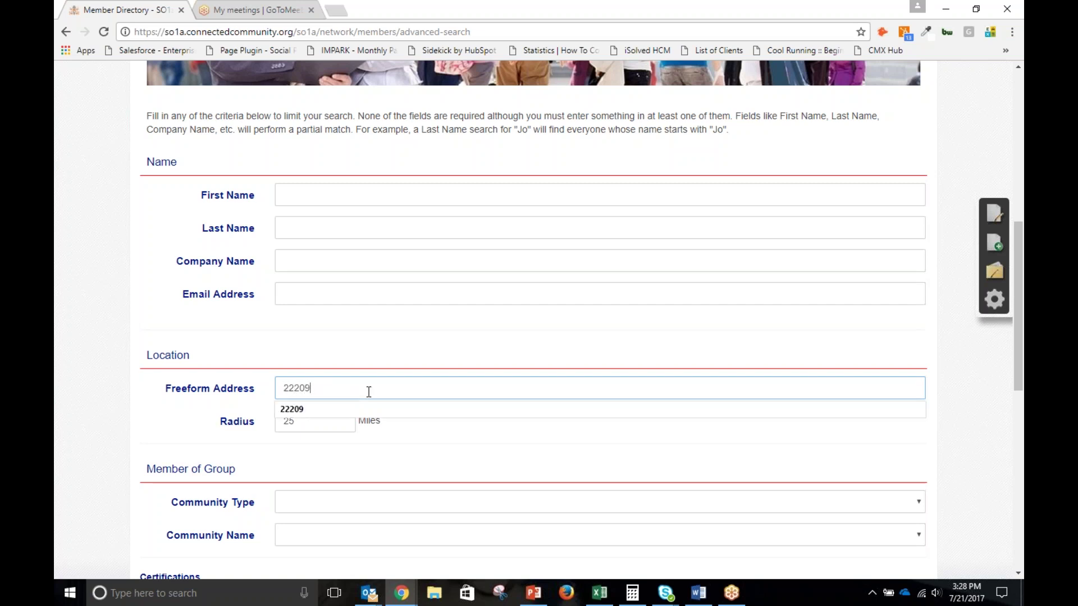
key("Return")
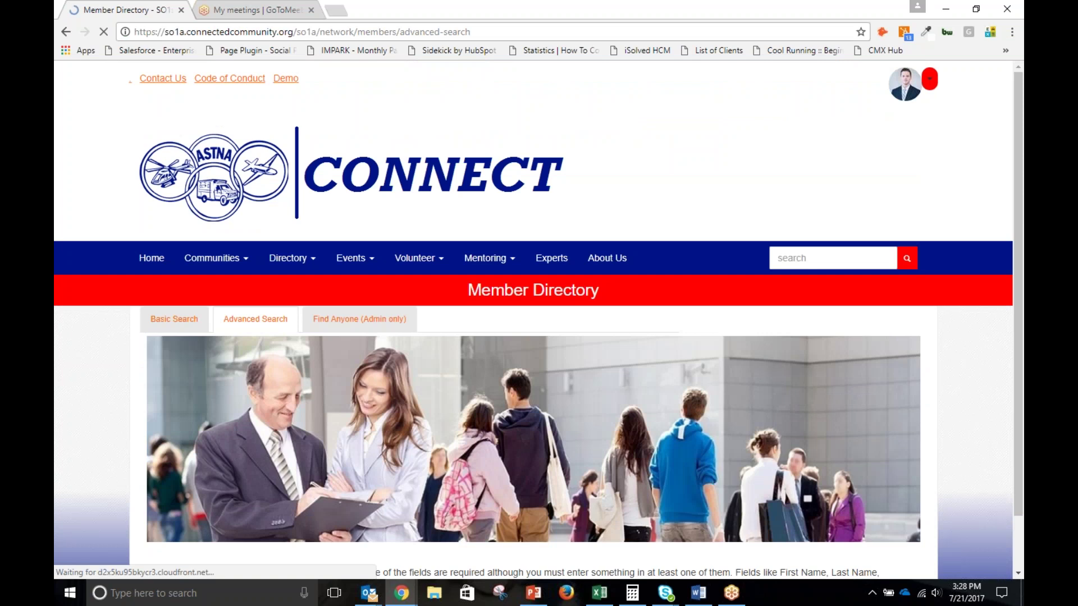
scroll(119, 406, "down", 3)
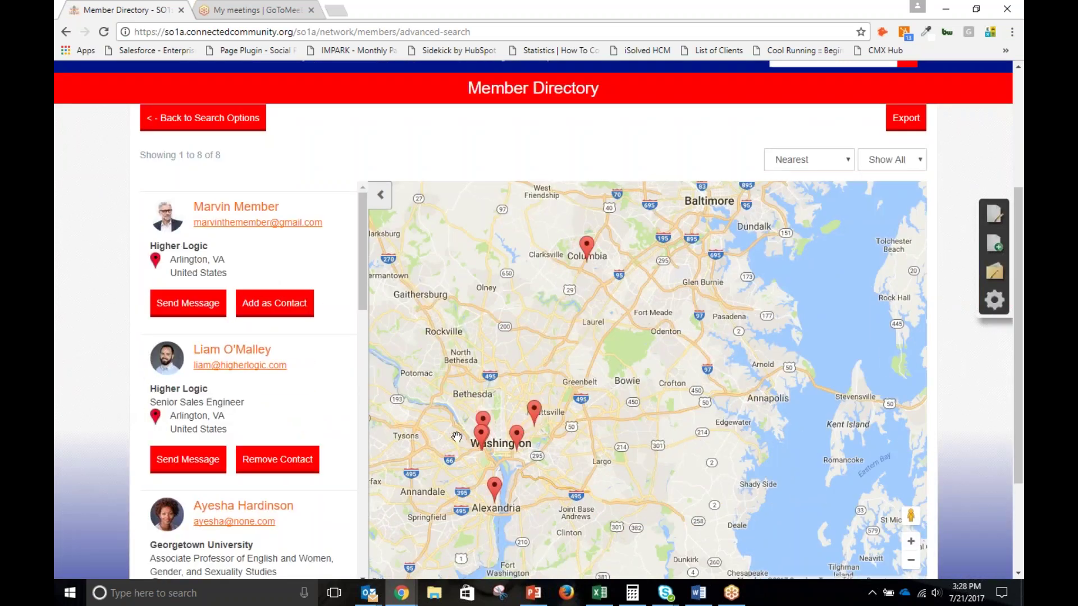
scroll(102, 449, "down", 1)
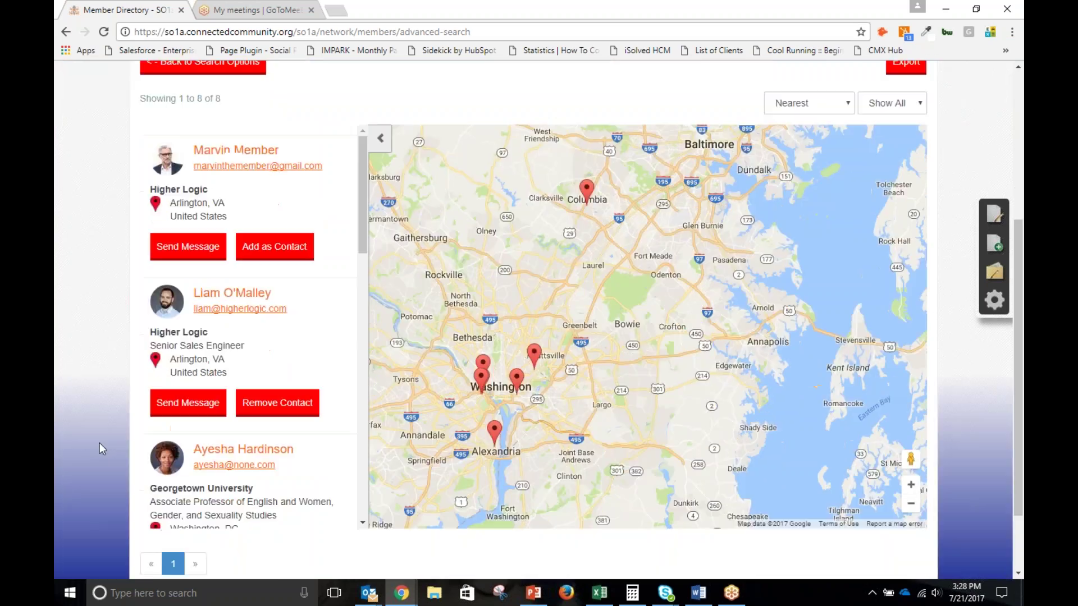
scroll(101, 449, "down", 2)
scroll(111, 339, "up", 3)
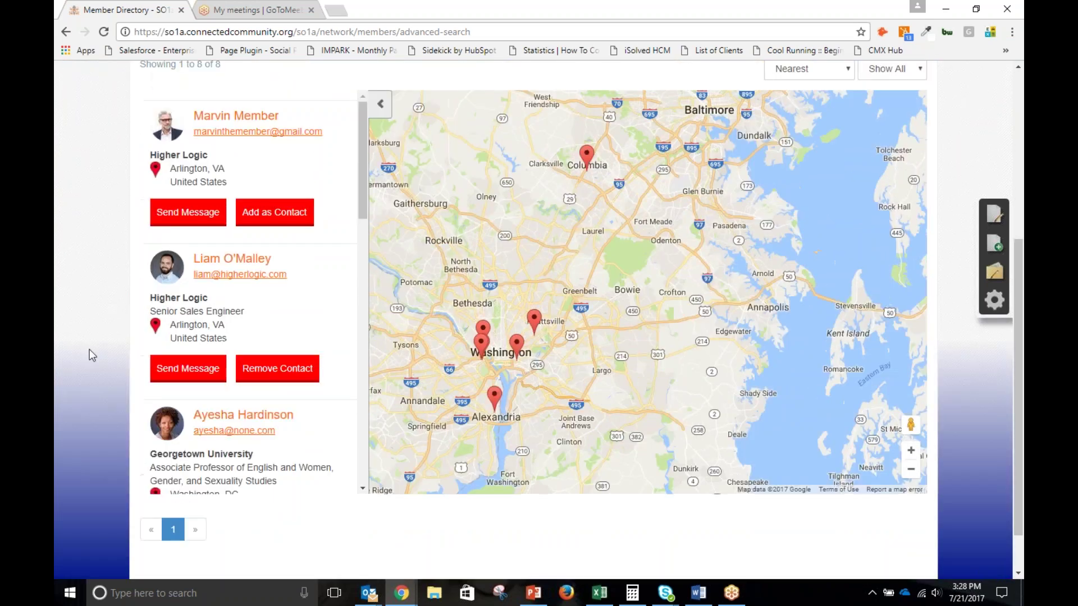
Step: Return from the member search results to the community home page and review its banner and Latest Discussions
scroll(89, 357, "up", 2)
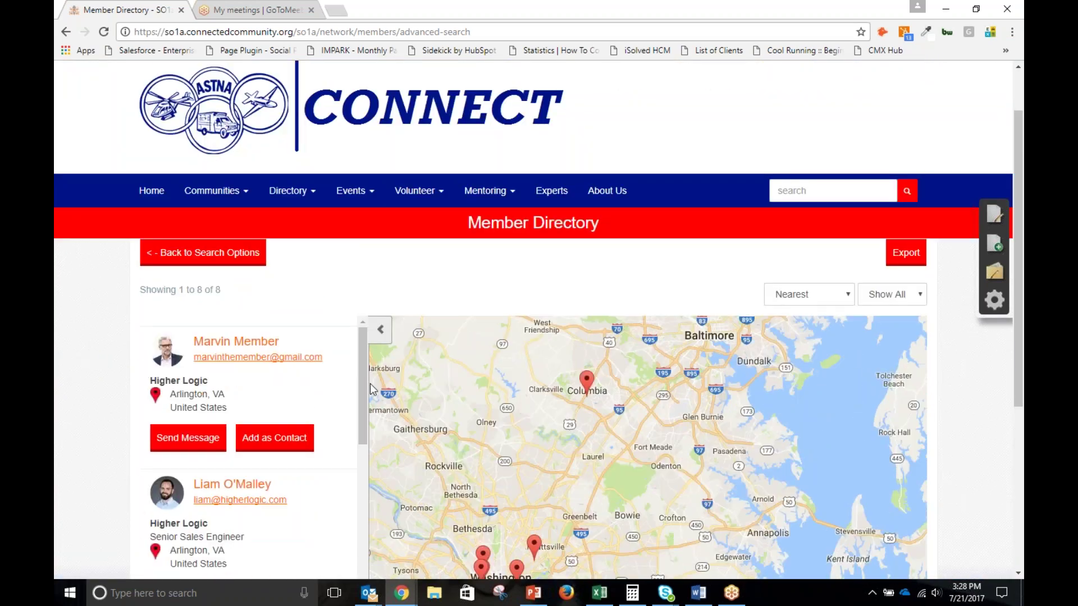
scroll(640, 268, "up", 1)
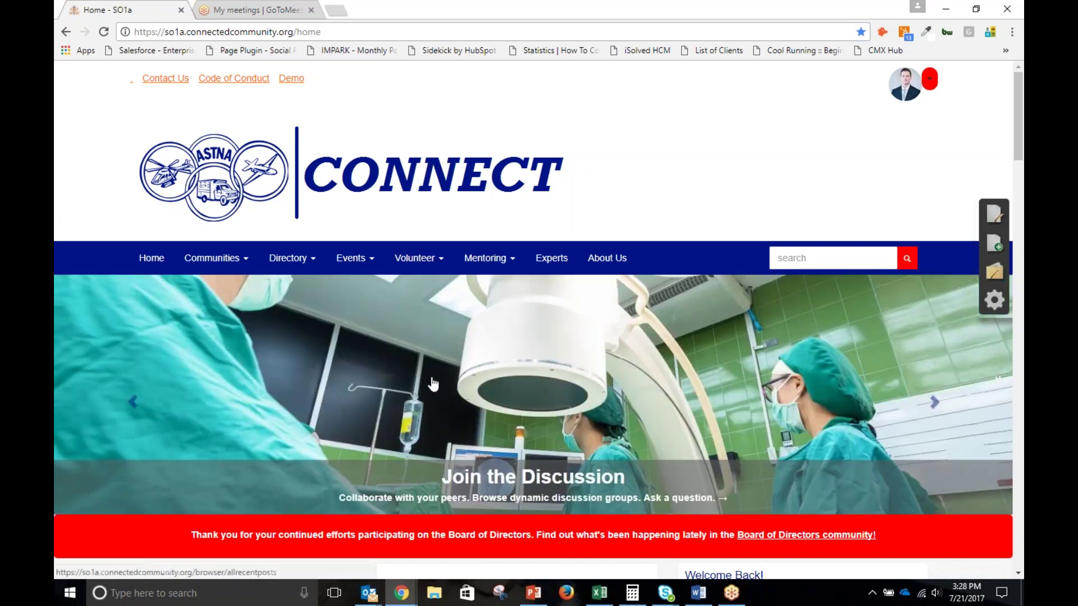
scroll(433, 384, "down", 2)
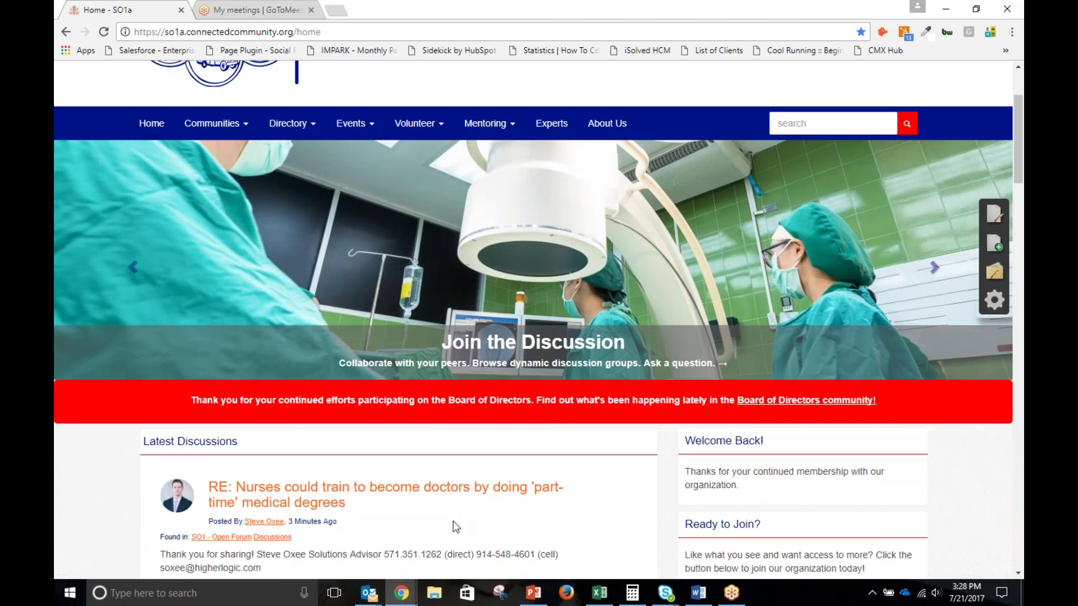
scroll(453, 521, "down", 2)
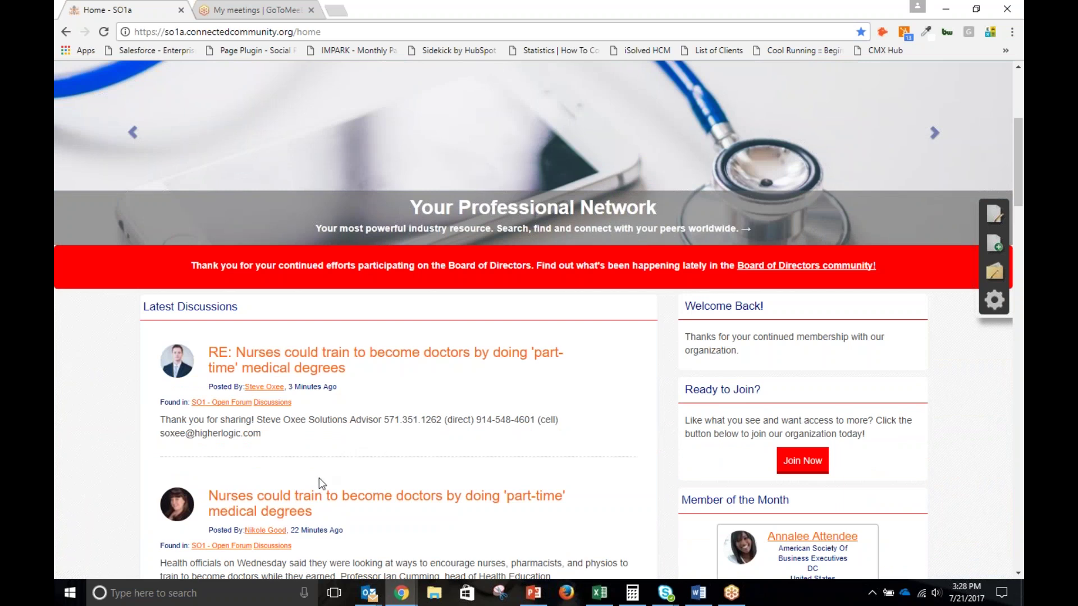
scroll(441, 397, "up", 3)
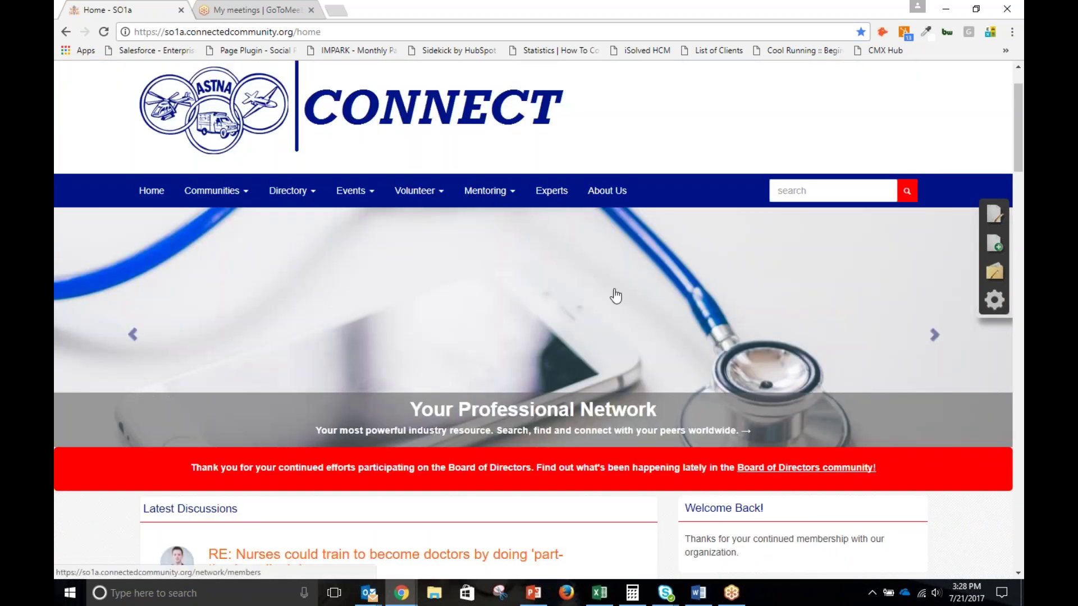
Step: Open the site-wide Admin environment, look over its home page and Reports area, and return to the community home page
left_click(1003, 303)
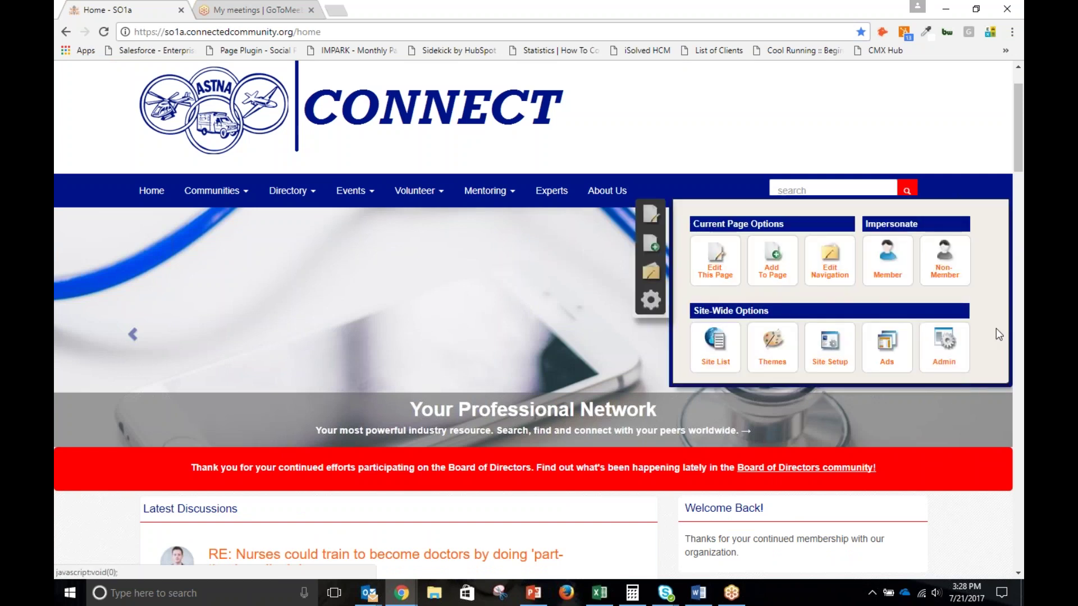
left_click(958, 345)
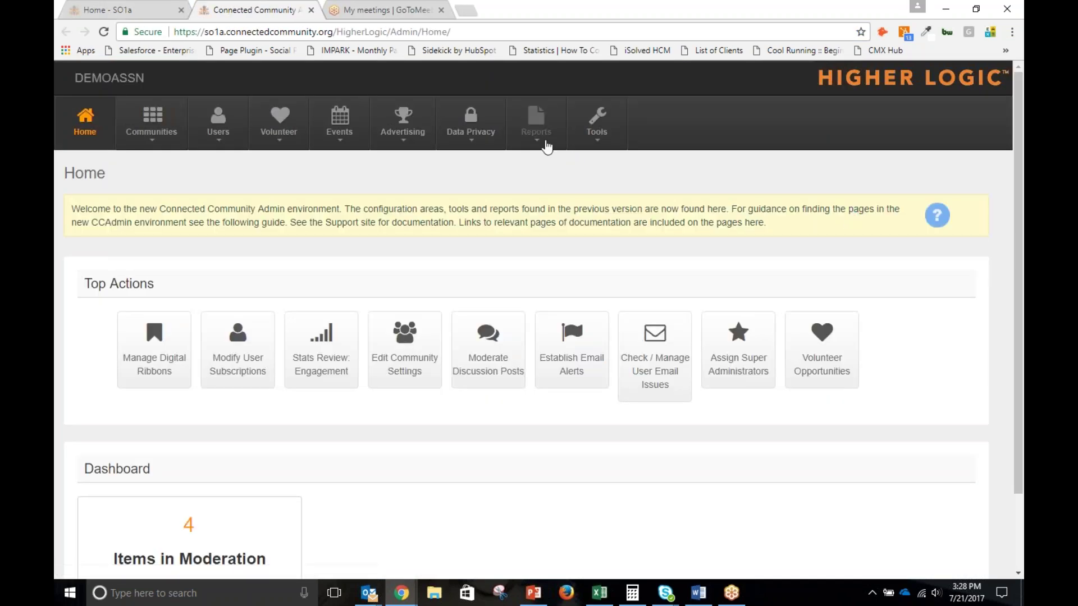
left_click(546, 146)
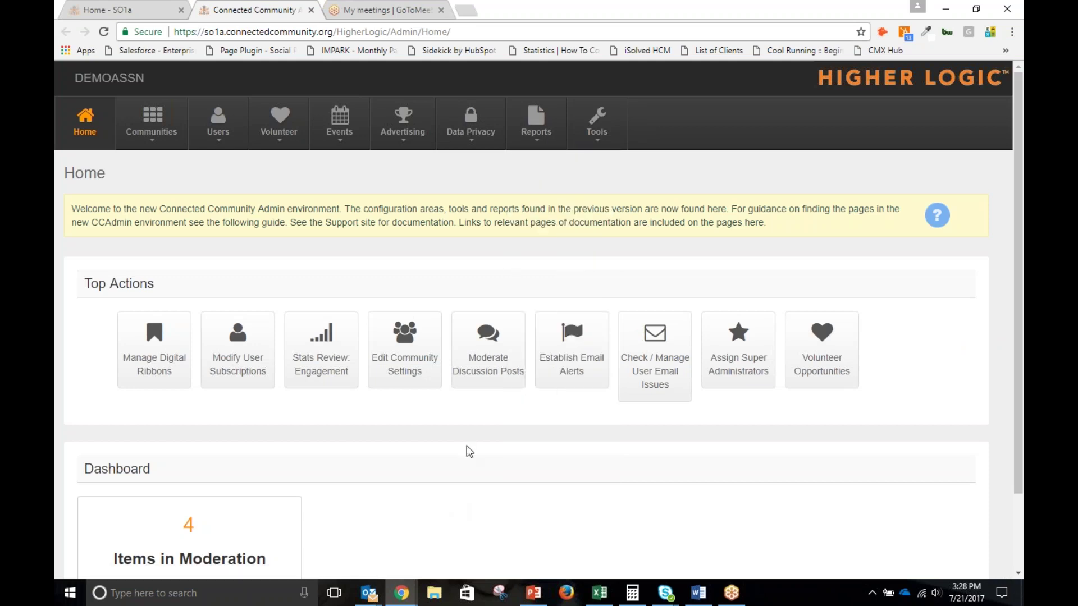
left_click(135, 10)
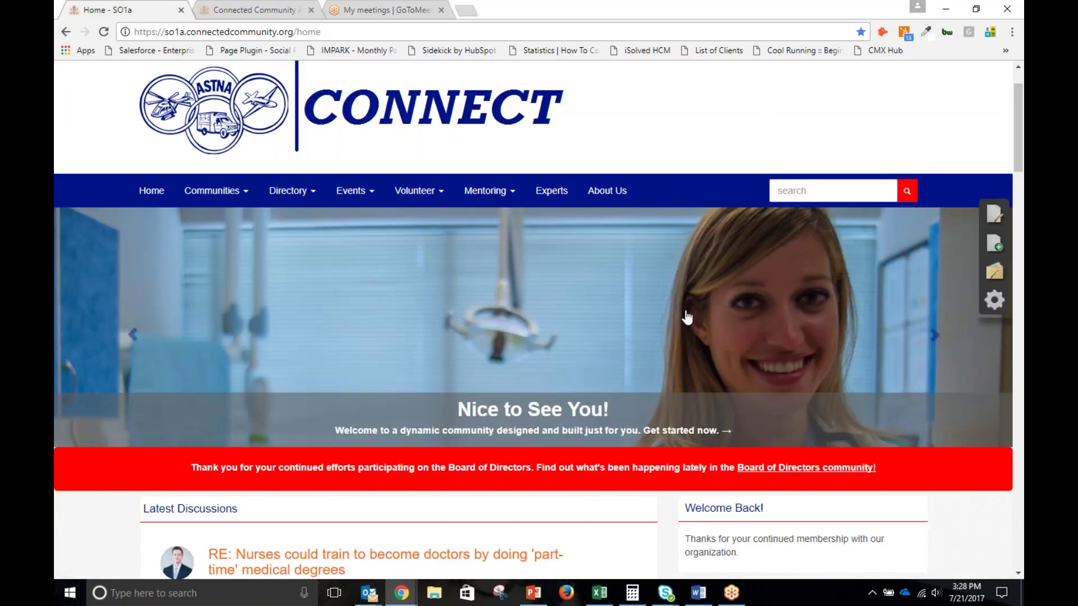
scroll(682, 325, "up", 1)
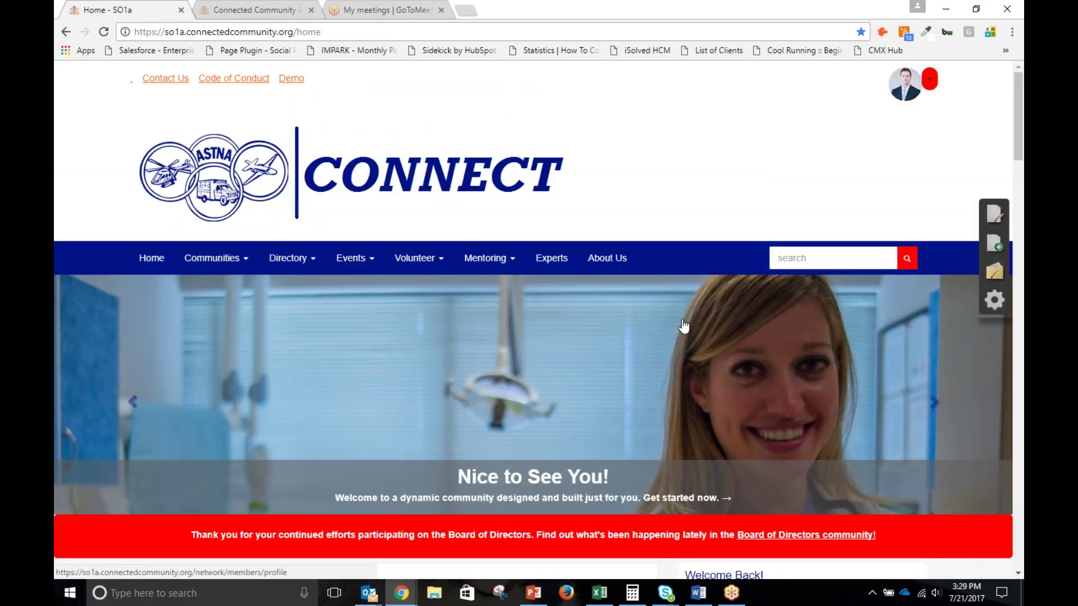